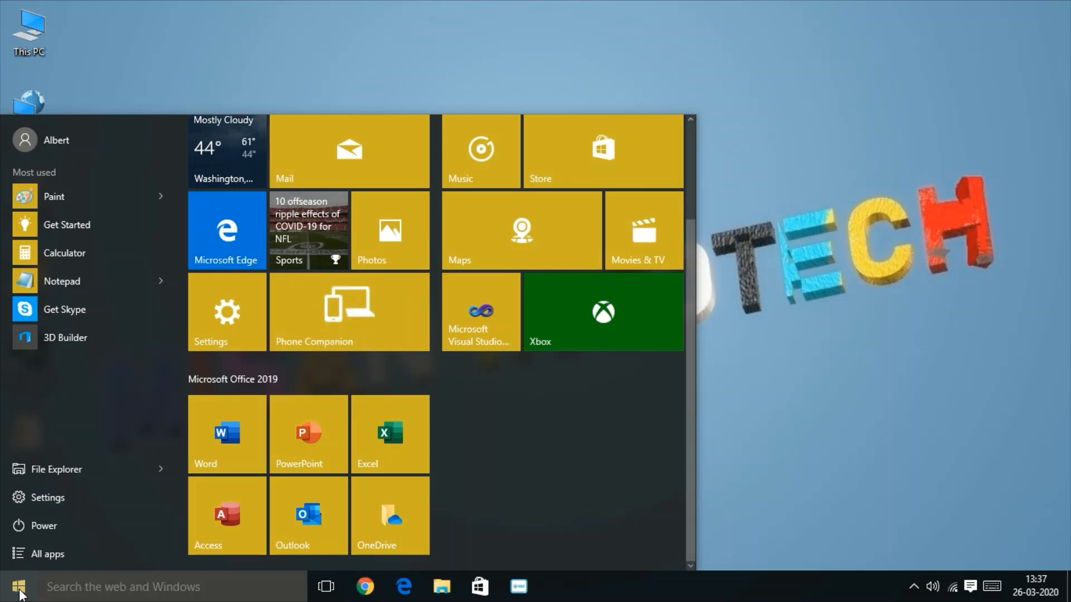
pyautogui.click(836, 441)
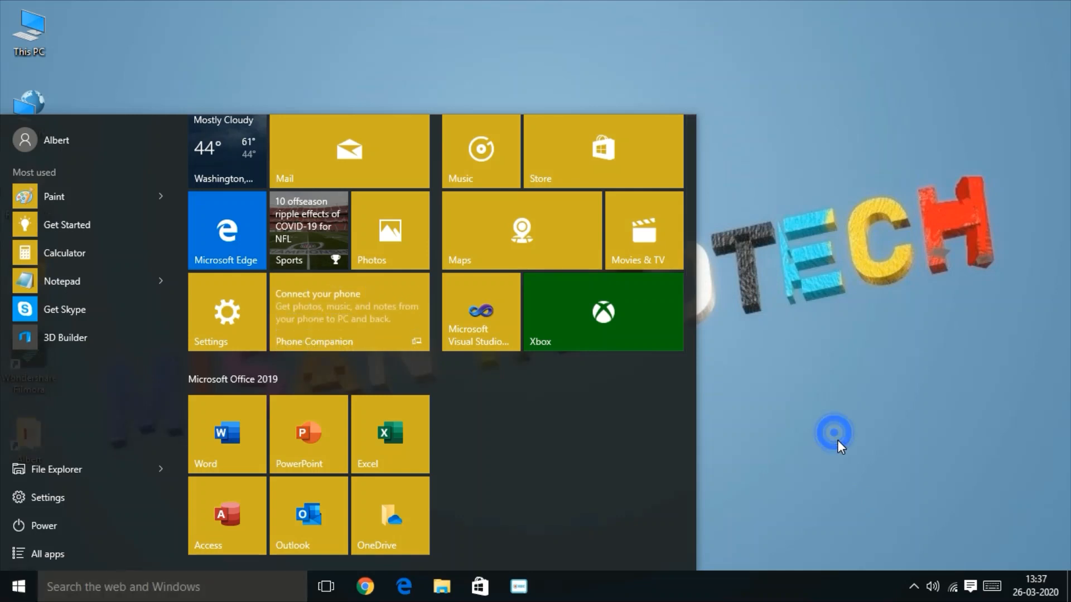
pyautogui.click(18, 587)
pyautogui.click(859, 493)
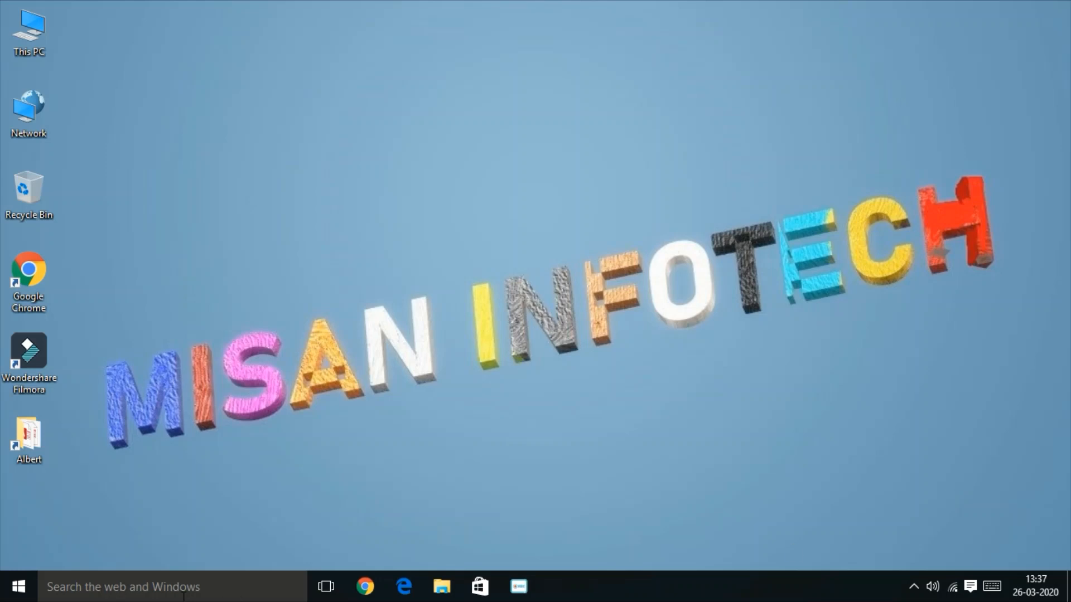
# Step: Launch Word from the Microsoft Office 2019 group of the Start menu
pyautogui.click(19, 594)
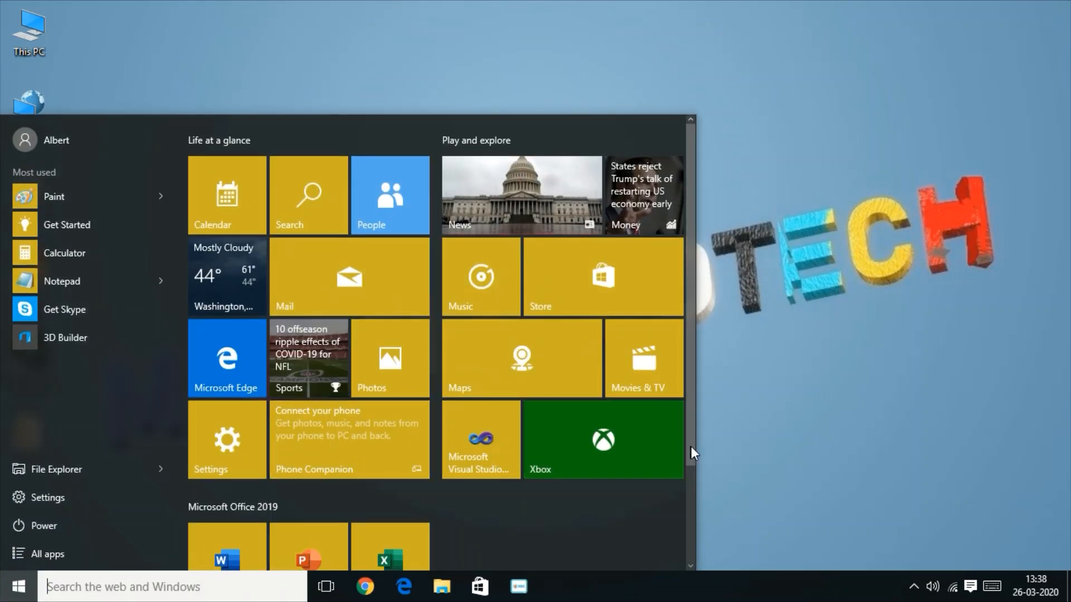
pyautogui.moveTo(691, 446); pyautogui.dragTo(691, 562)
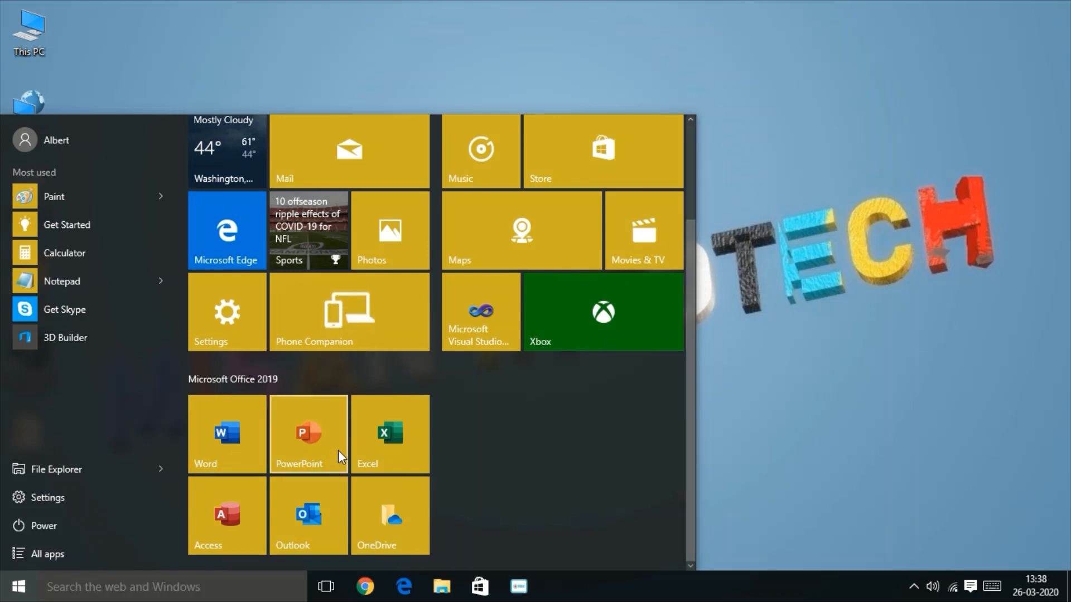
pyautogui.click(237, 444)
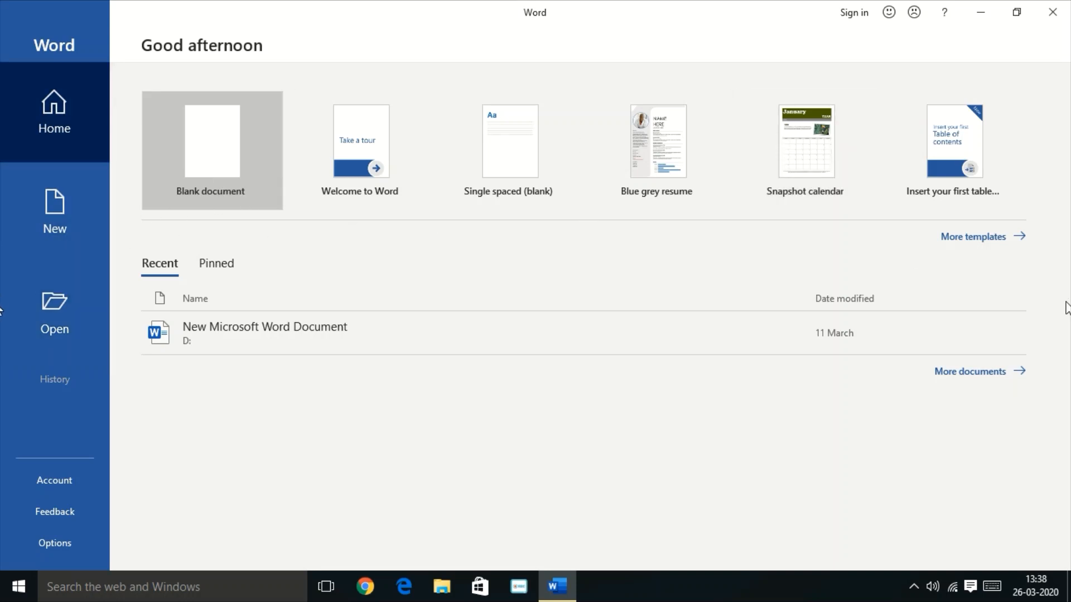
# Step: Browse the full list of available templates and create a new blank document
pyautogui.click(991, 238)
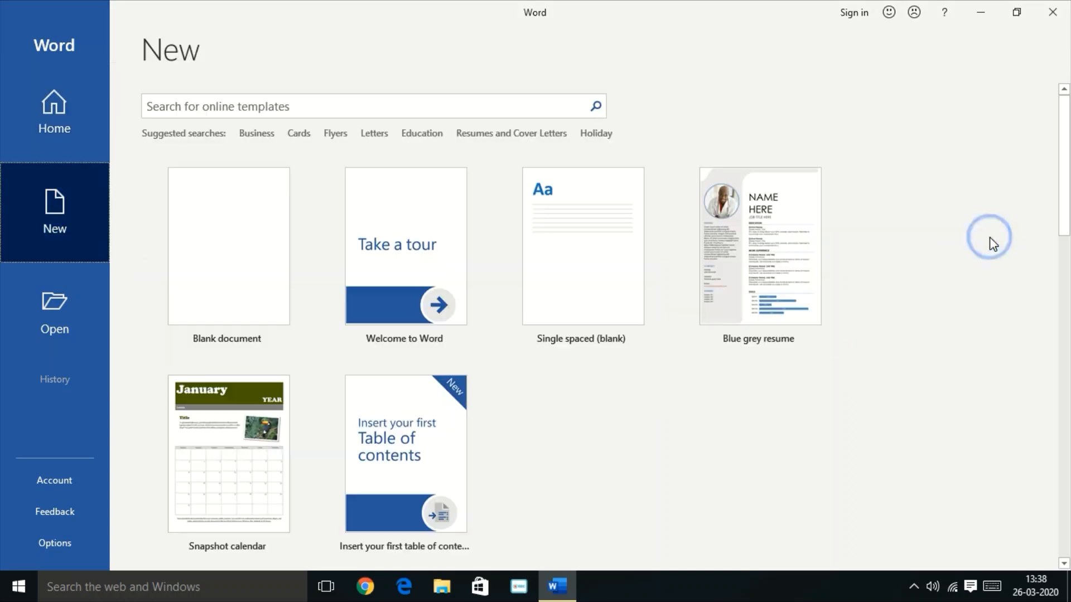
pyautogui.scroll(-15, 3, 224)
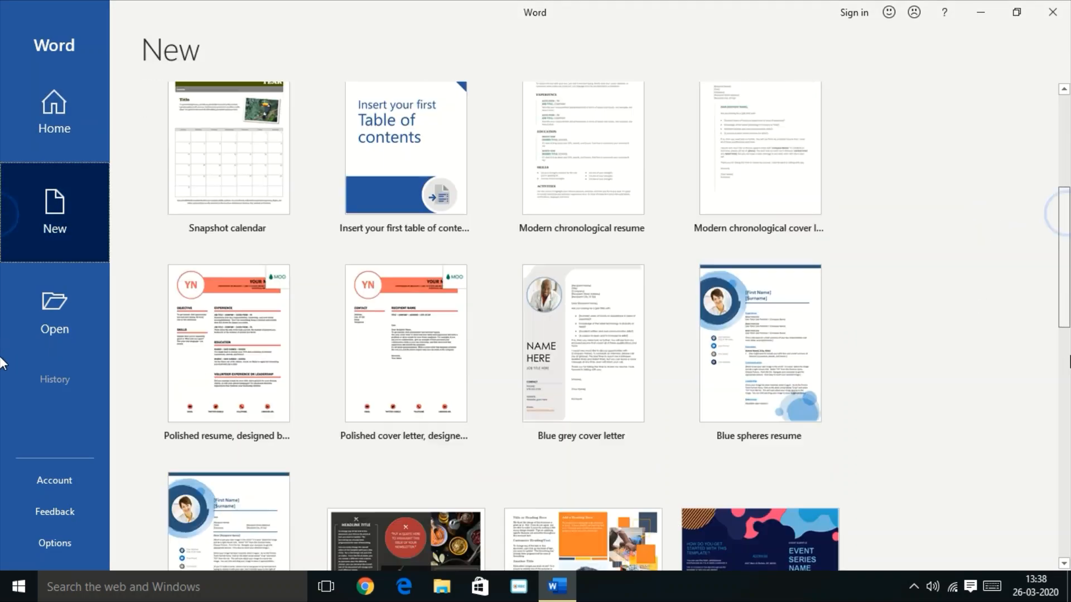
pyautogui.scroll(-4, 2, 539)
pyautogui.scroll(20, 2, 491)
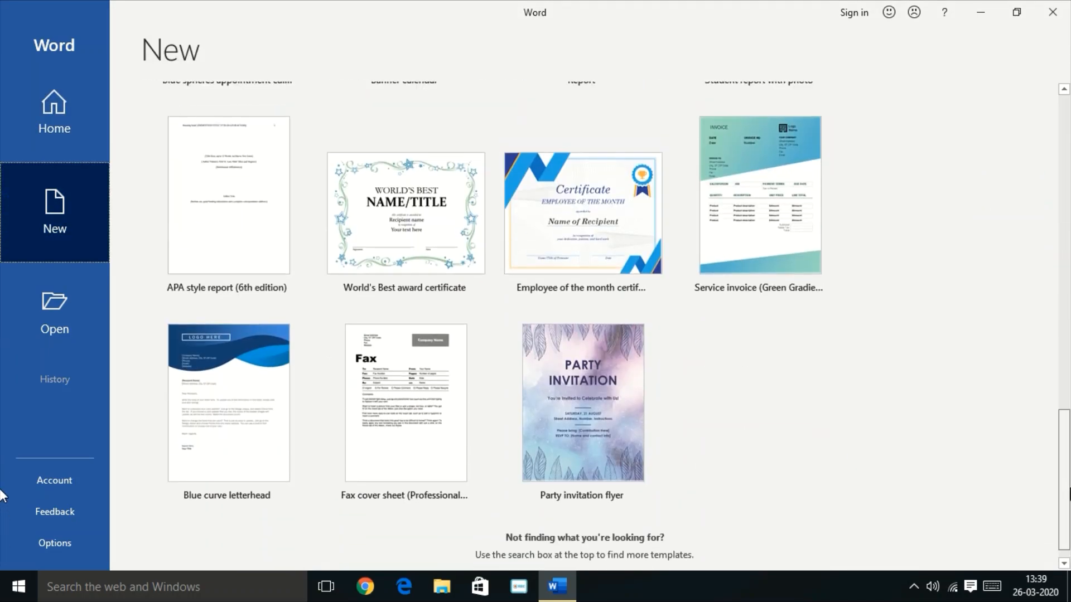
pyautogui.scroll(2, 3, 237)
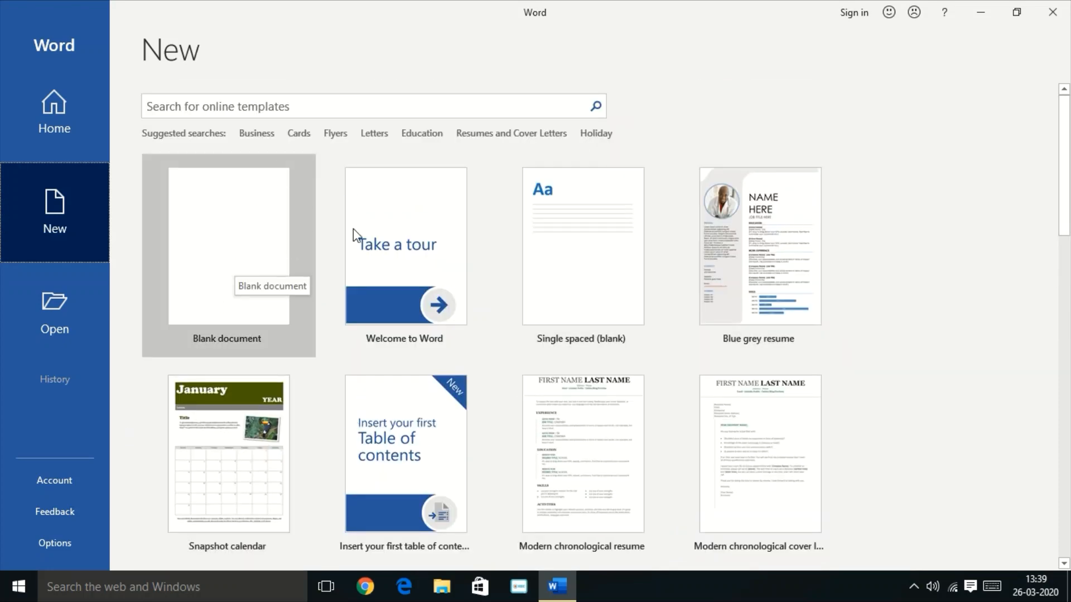
pyautogui.click(235, 294)
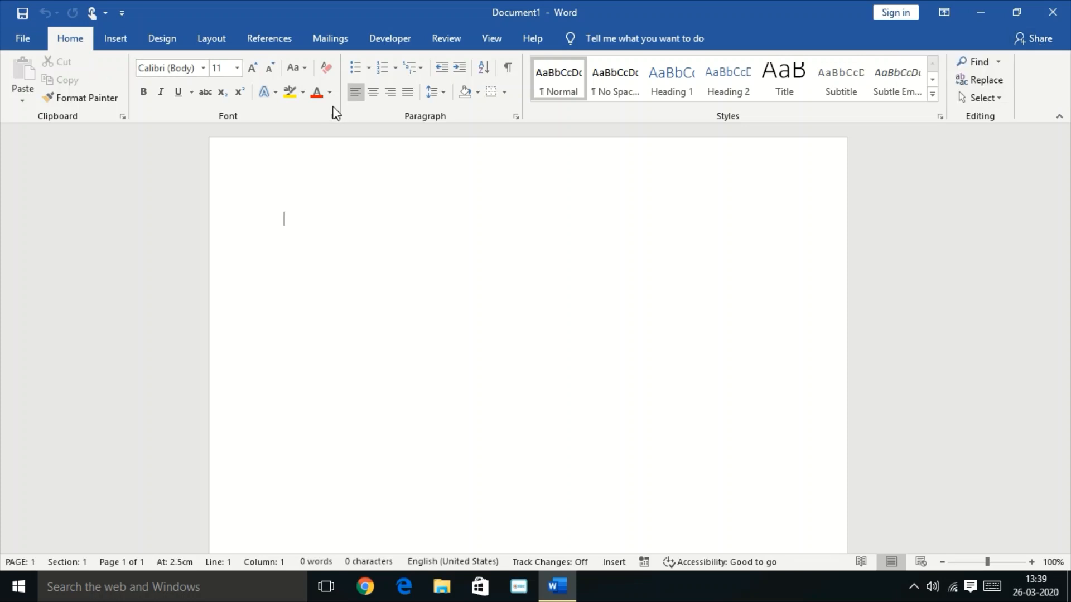
pyautogui.click(25, 38)
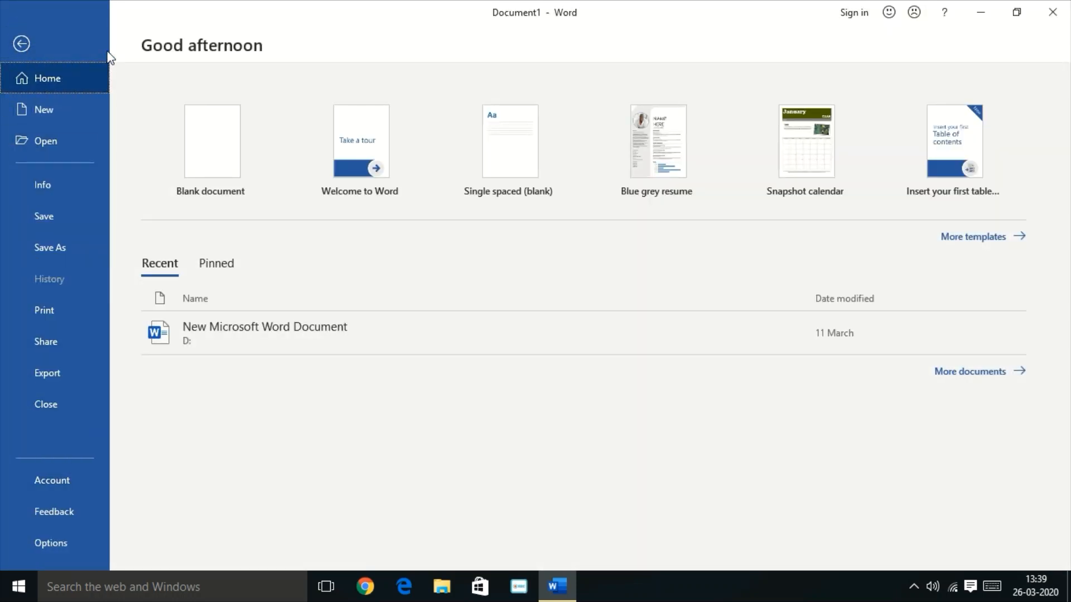
pyautogui.click(21, 44)
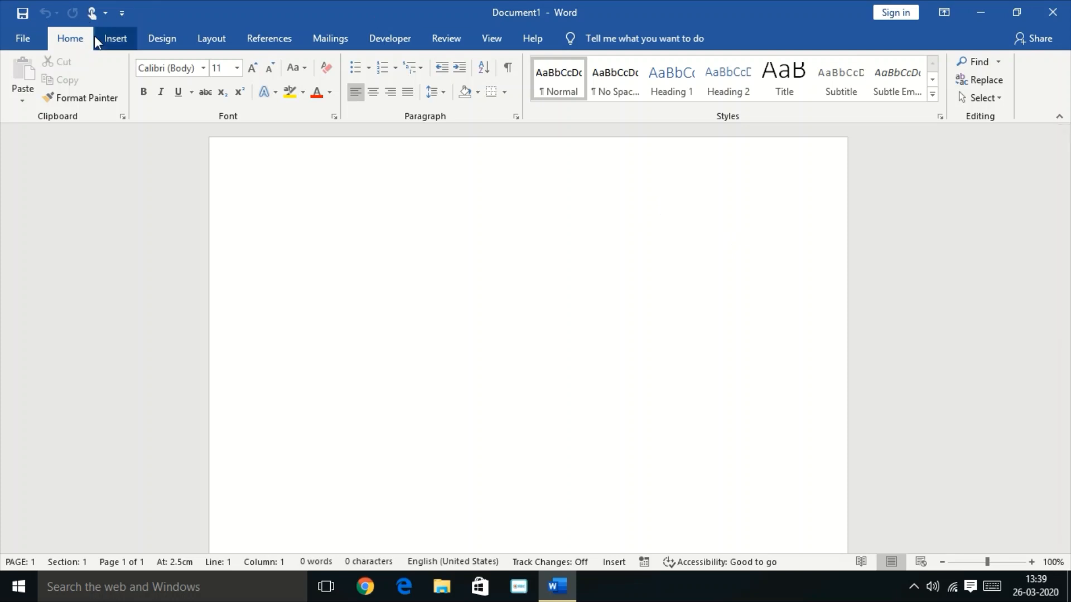
# Step: Insert three icons together into the document: the peacock and tiger from Animals and the house with a chimney from Buildings
pyautogui.click(124, 43)
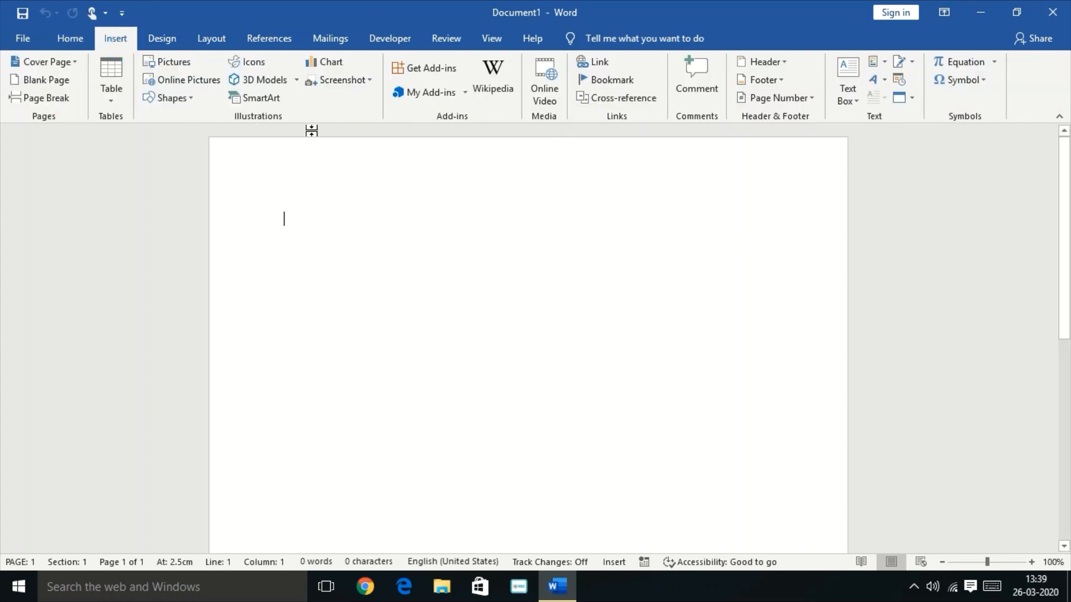
pyautogui.click(261, 70)
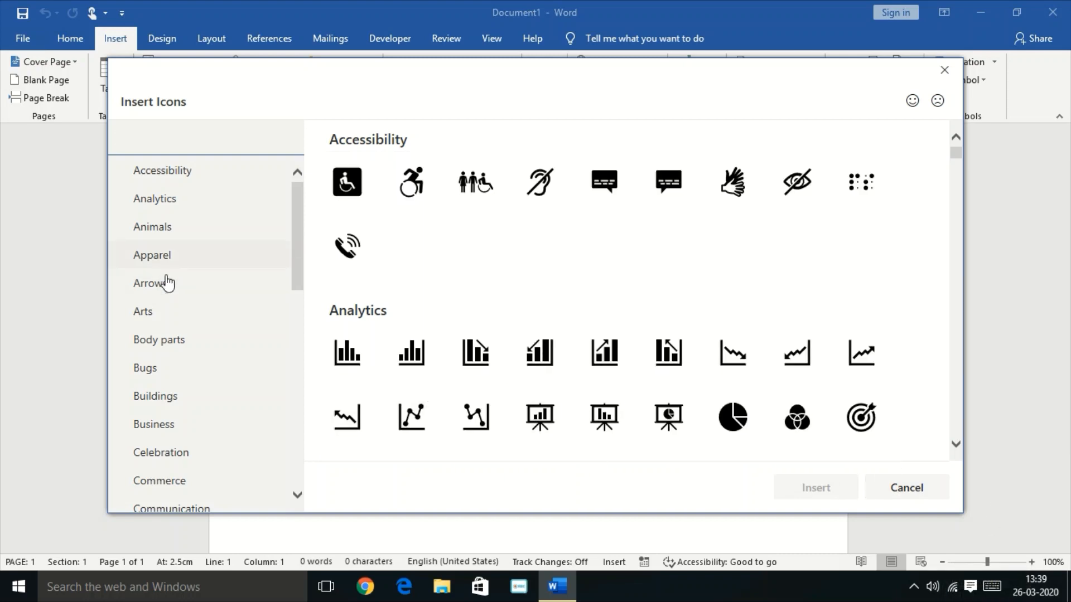
pyautogui.click(175, 235)
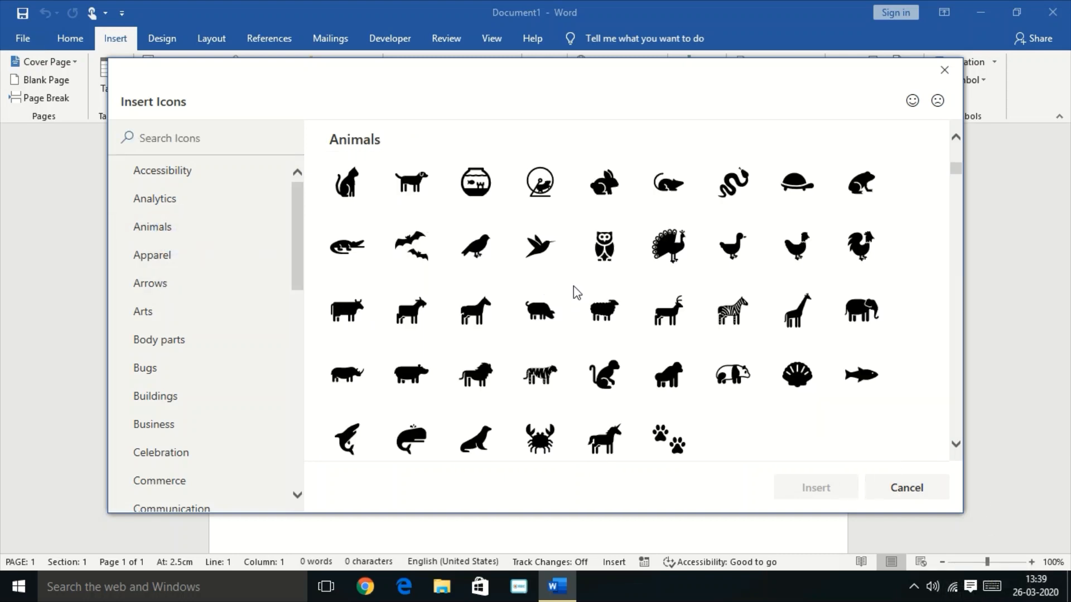
pyautogui.click(687, 235)
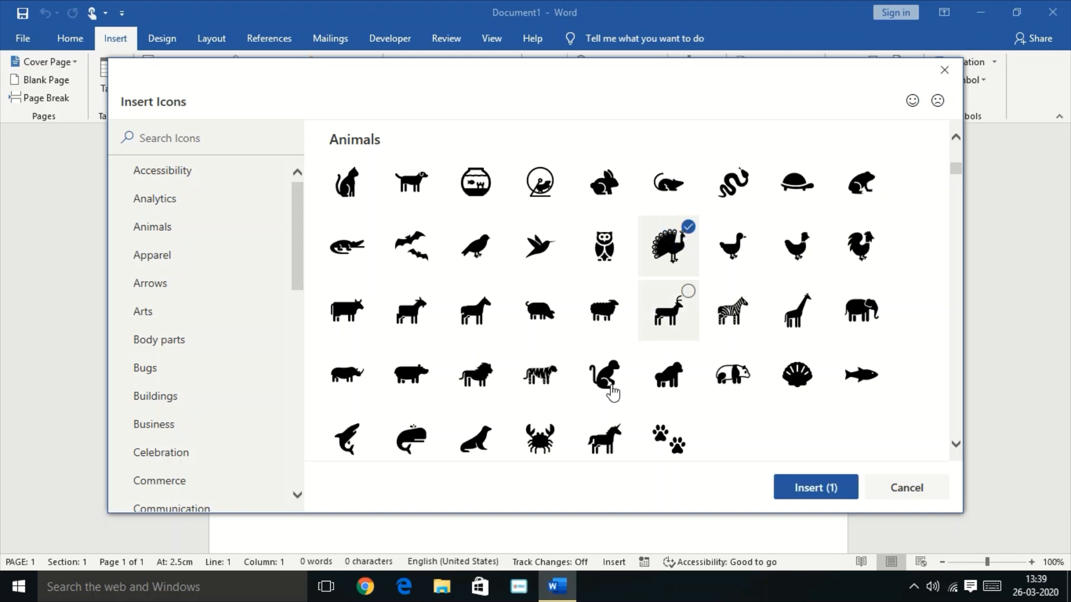
pyautogui.click(560, 363)
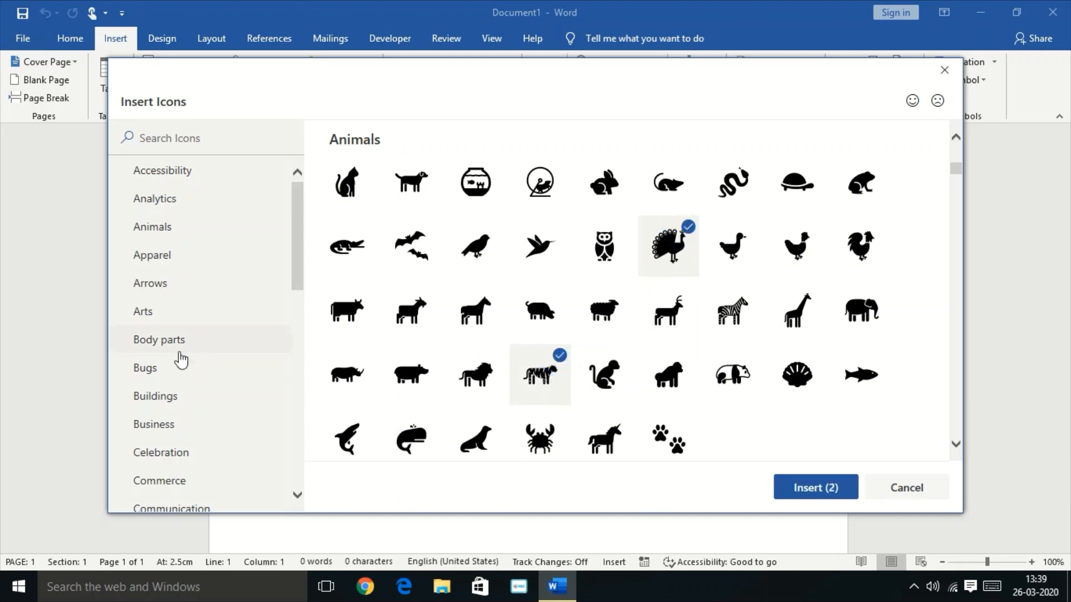
pyautogui.click(155, 371)
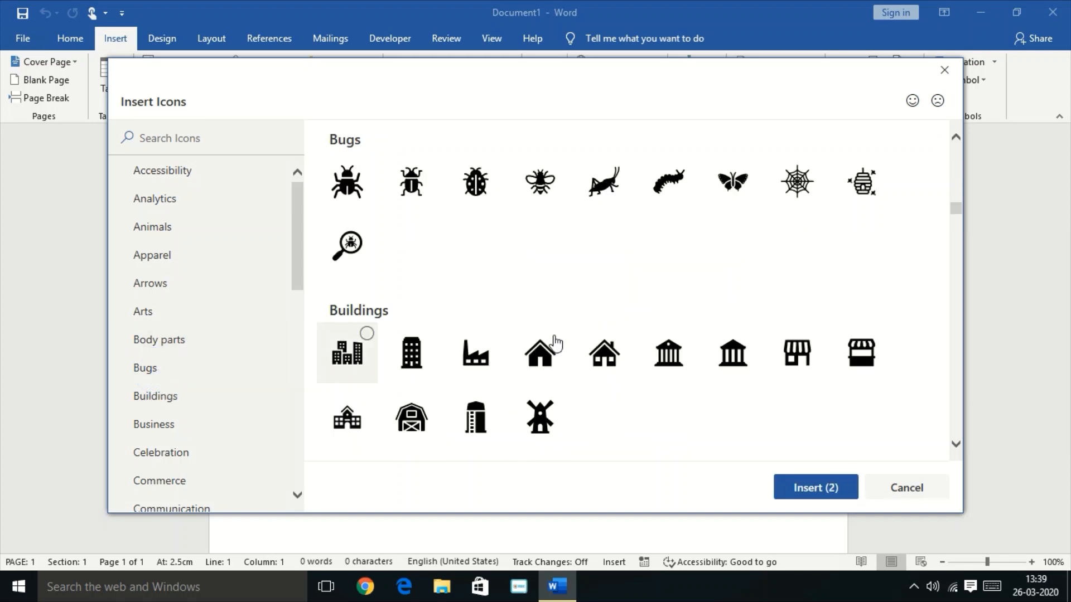
pyautogui.click(611, 347)
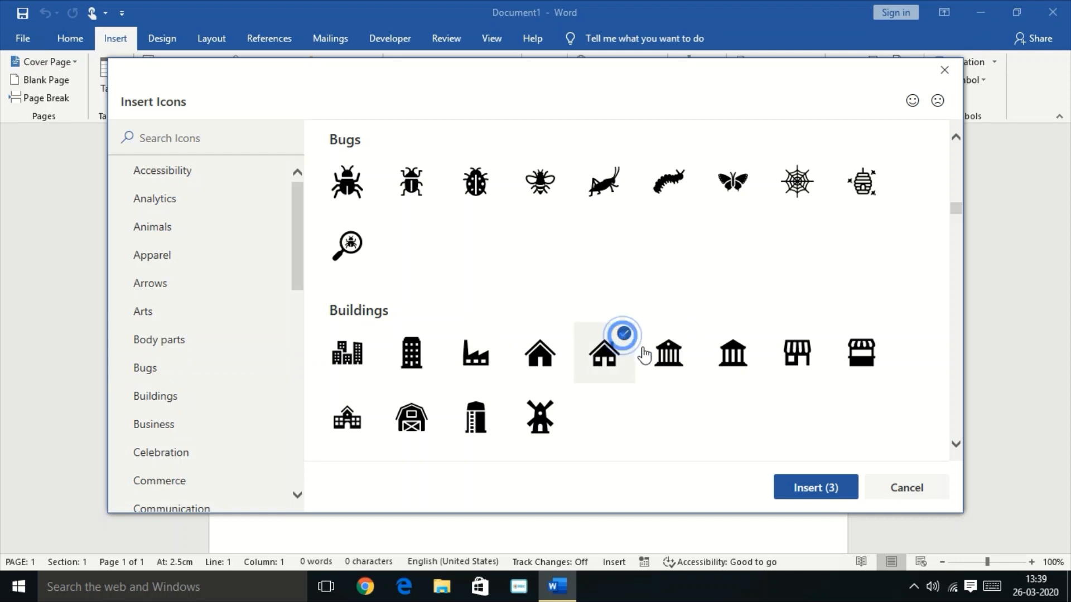
pyautogui.click(820, 494)
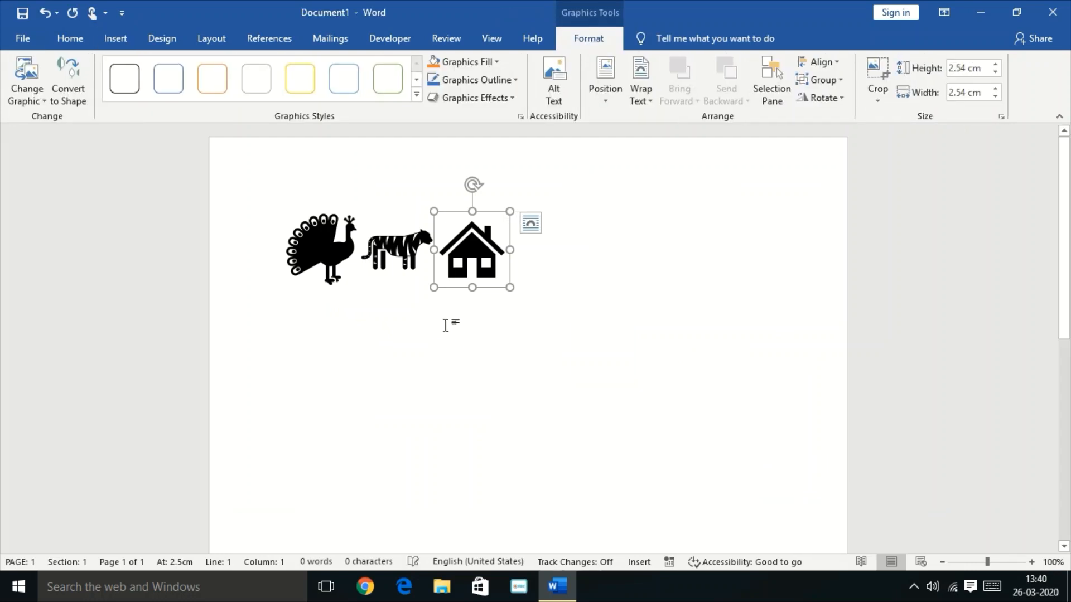
# Step: Start a new paragraph directly below the row of peacock, tiger and house icons
pyautogui.click(537, 278)
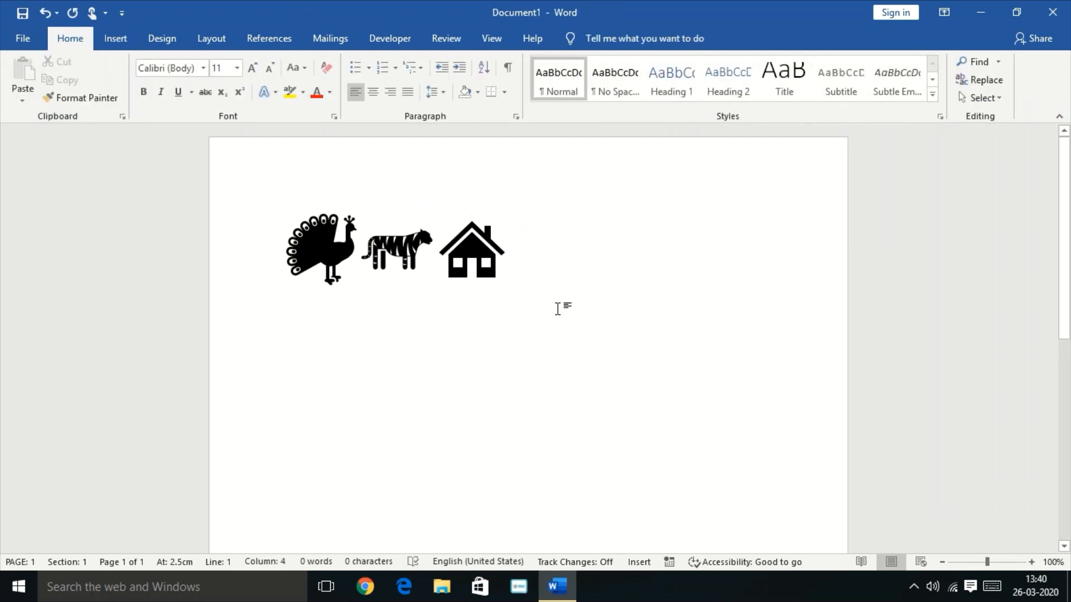
pyautogui.press('Return')
pyautogui.press('Return')
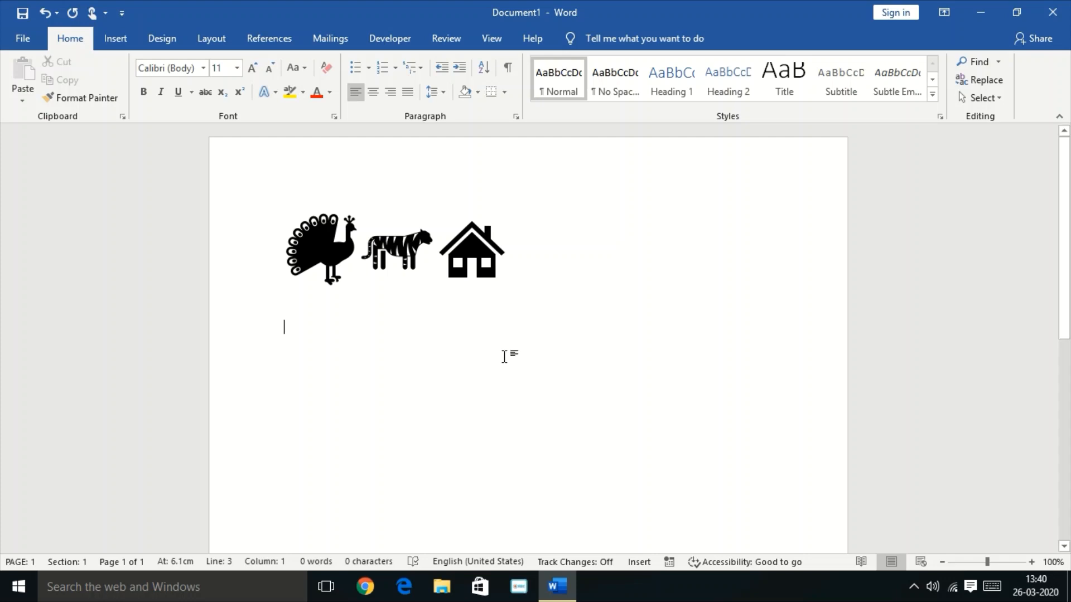
pyautogui.click(329, 258)
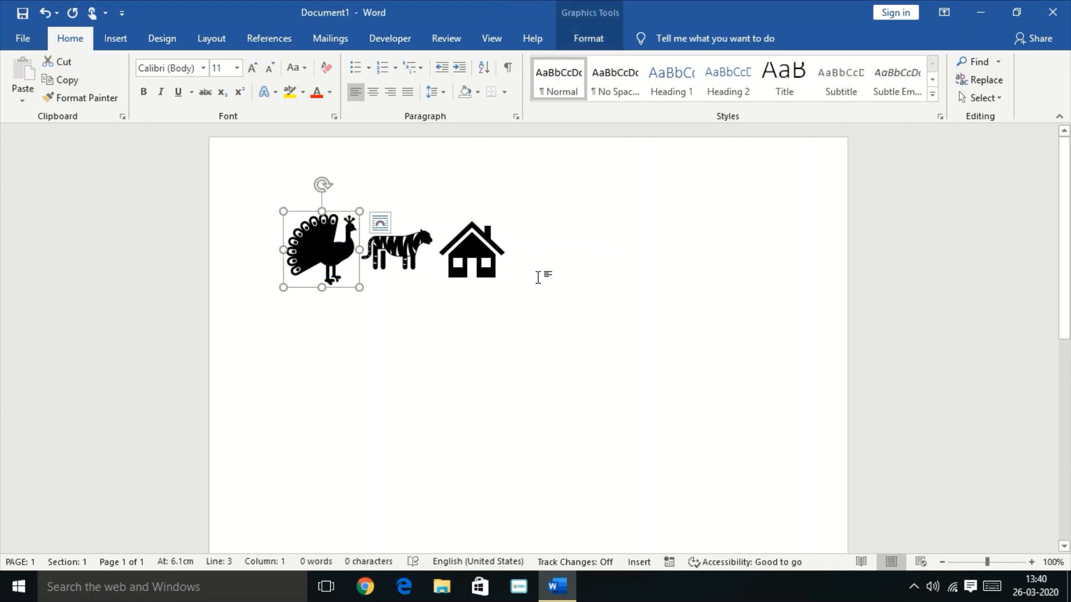
pyautogui.click(538, 277)
pyautogui.press('Return')
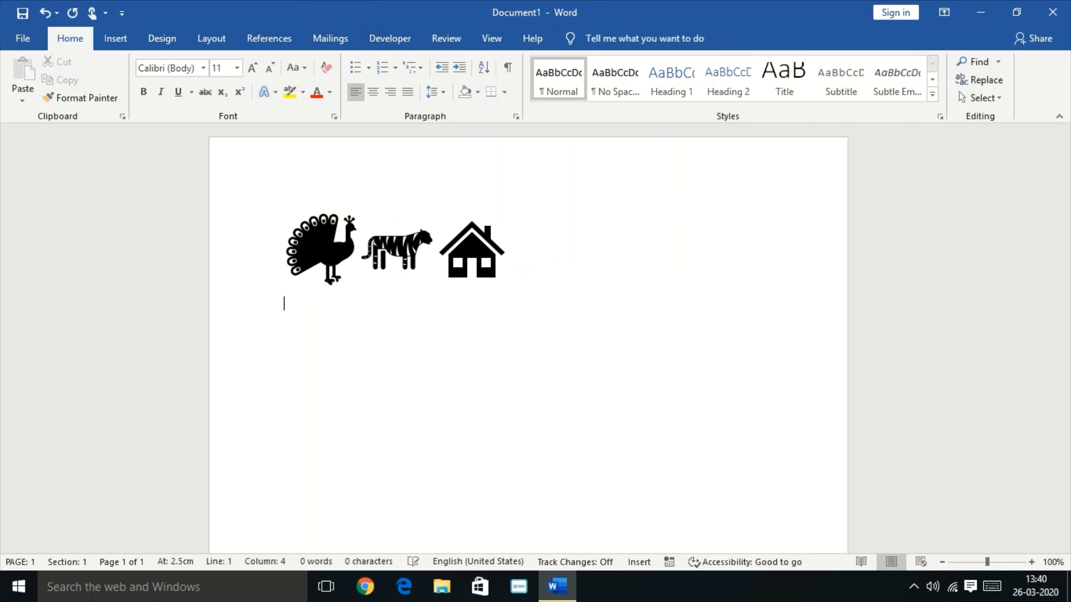
# Step: Insert the Cup Trophy 3D model from the local 3D Objects folder below the icons
pyautogui.click(118, 39)
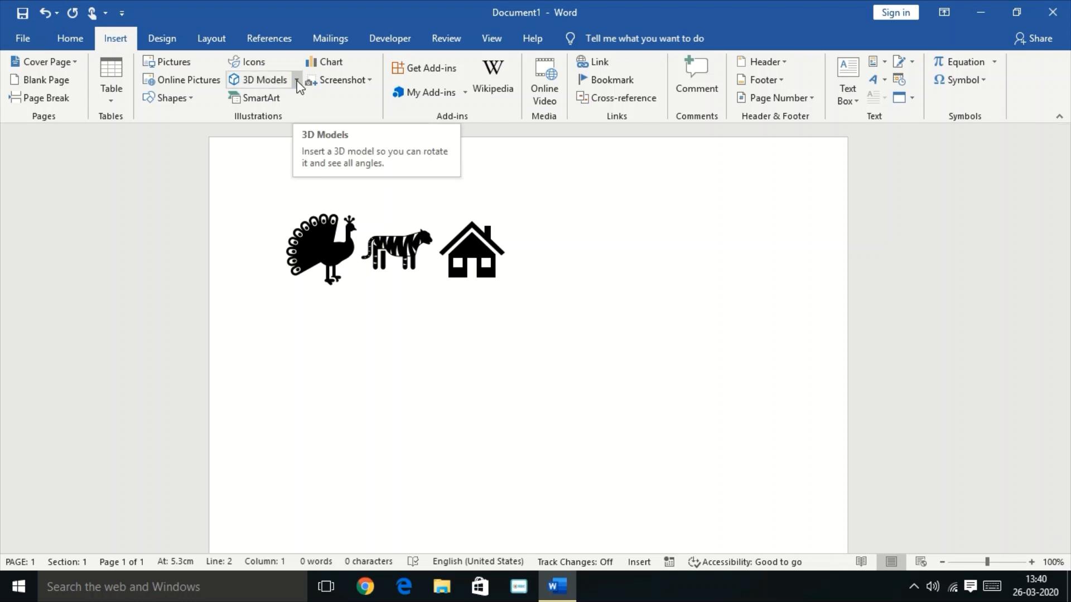
pyautogui.click(298, 81)
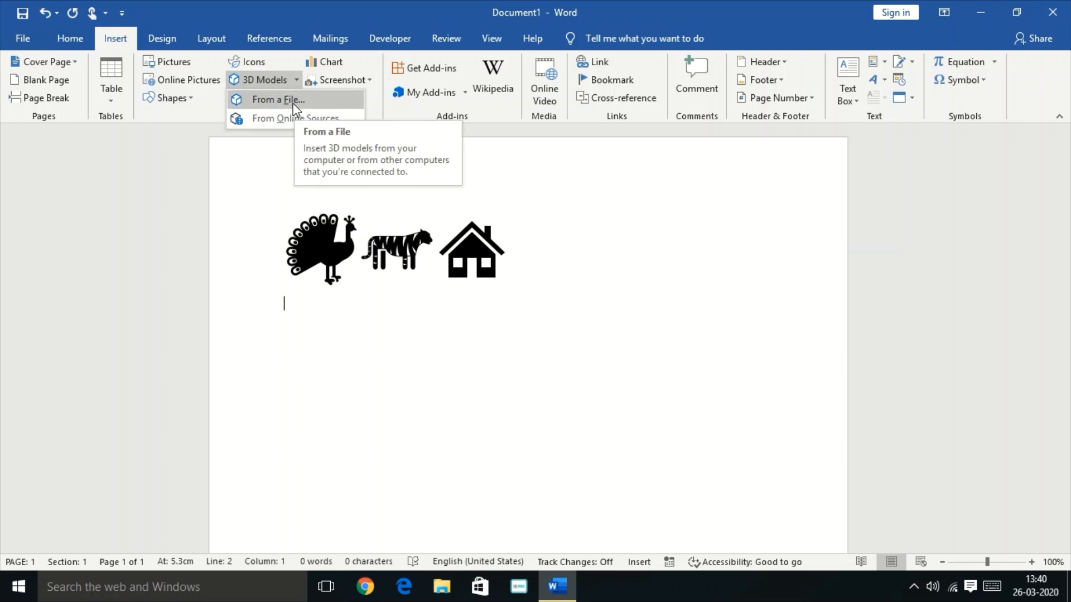
pyautogui.click(293, 103)
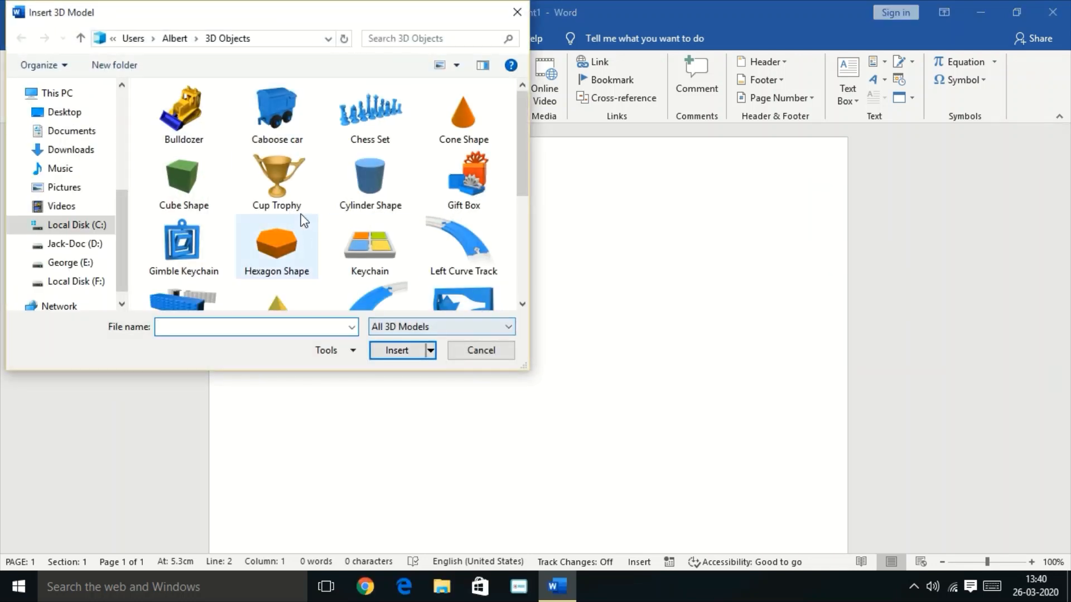
pyautogui.click(270, 187)
pyautogui.click(399, 352)
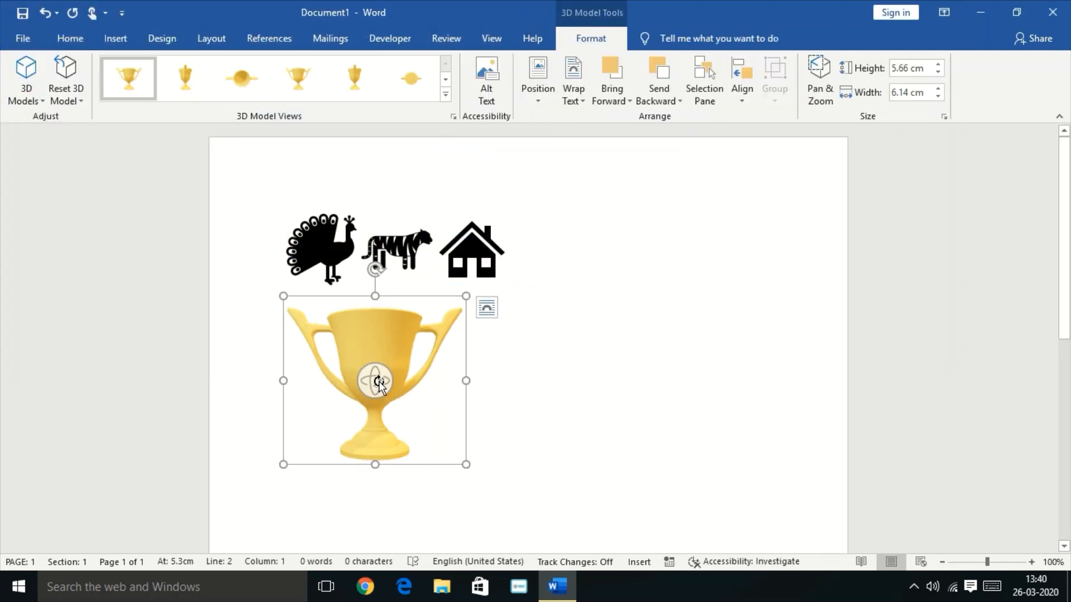
# Step: Rotate the 3D trophy sideways and tilt it to show its inside, and add blank lines until the insertion point is below it
pyautogui.moveTo(379, 390); pyautogui.dragTo(468, 416)
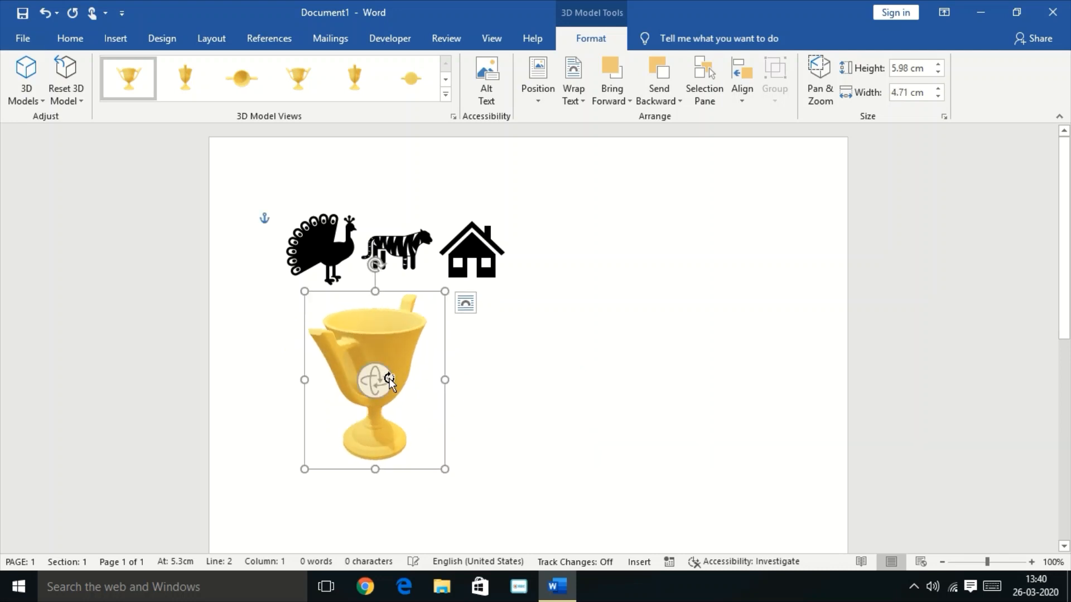
pyautogui.moveTo(385, 382); pyautogui.dragTo(390, 399)
pyautogui.click(488, 418)
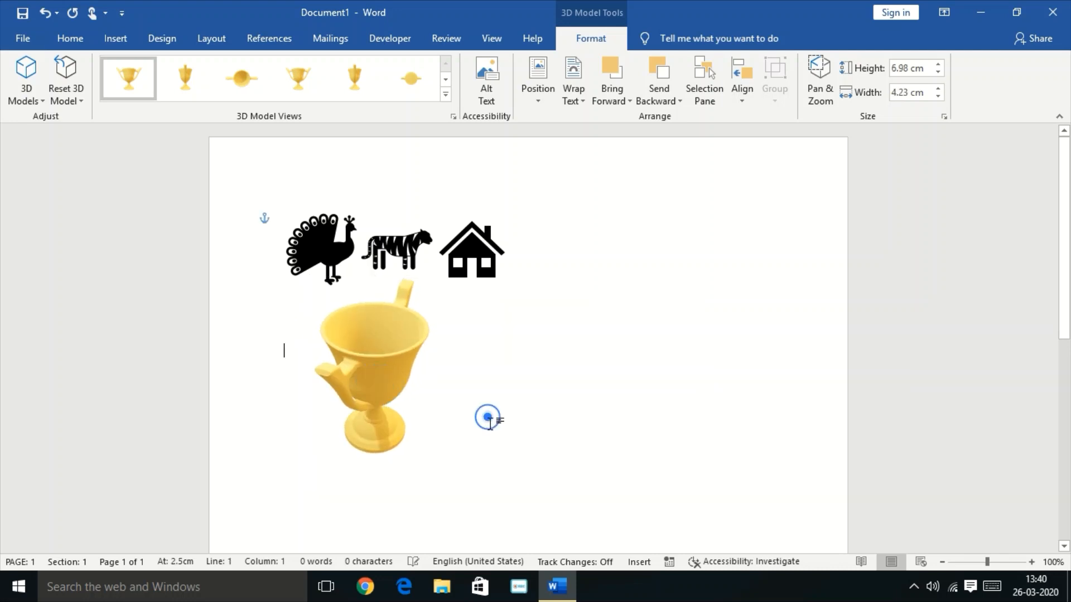
pyautogui.press('Return')
pyautogui.press('Return')
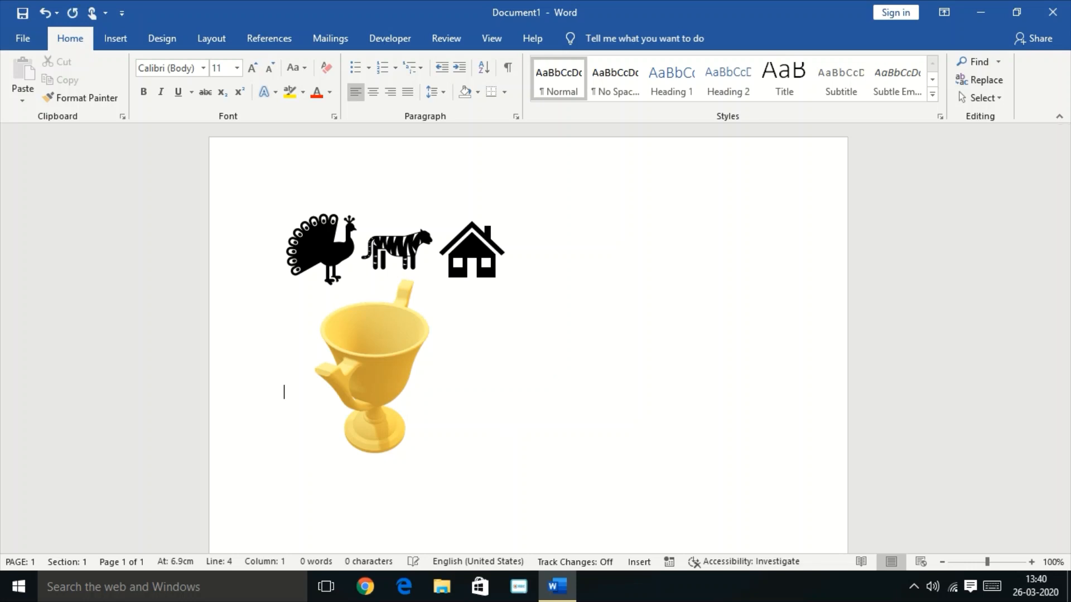
pyautogui.press('Return')
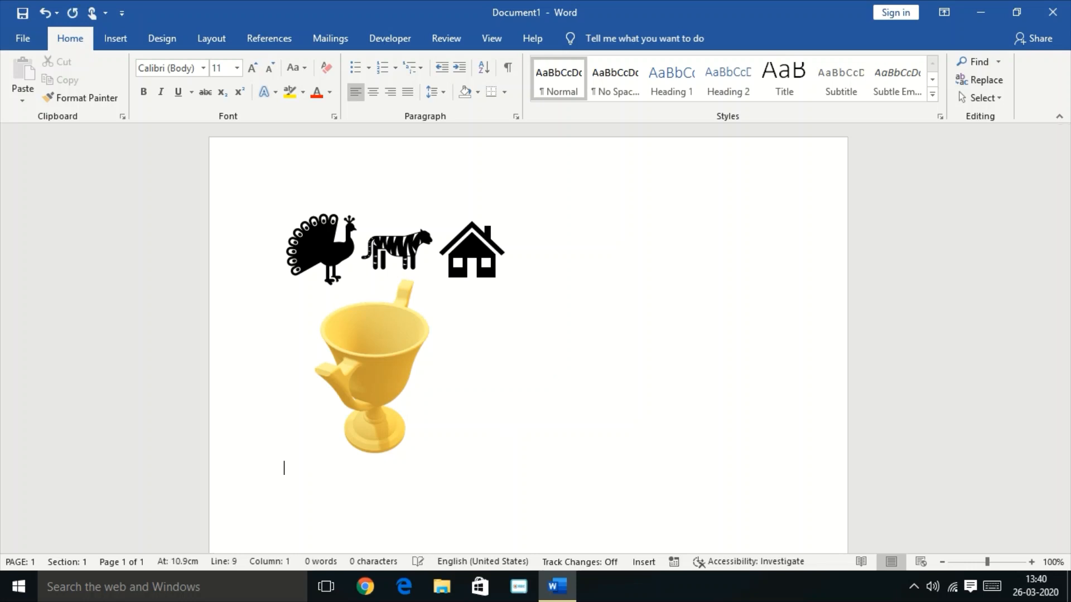
# Step: Insert the red heart with yellow stars from the Emoji category of the online 3D models below the trophy
pyautogui.click(116, 41)
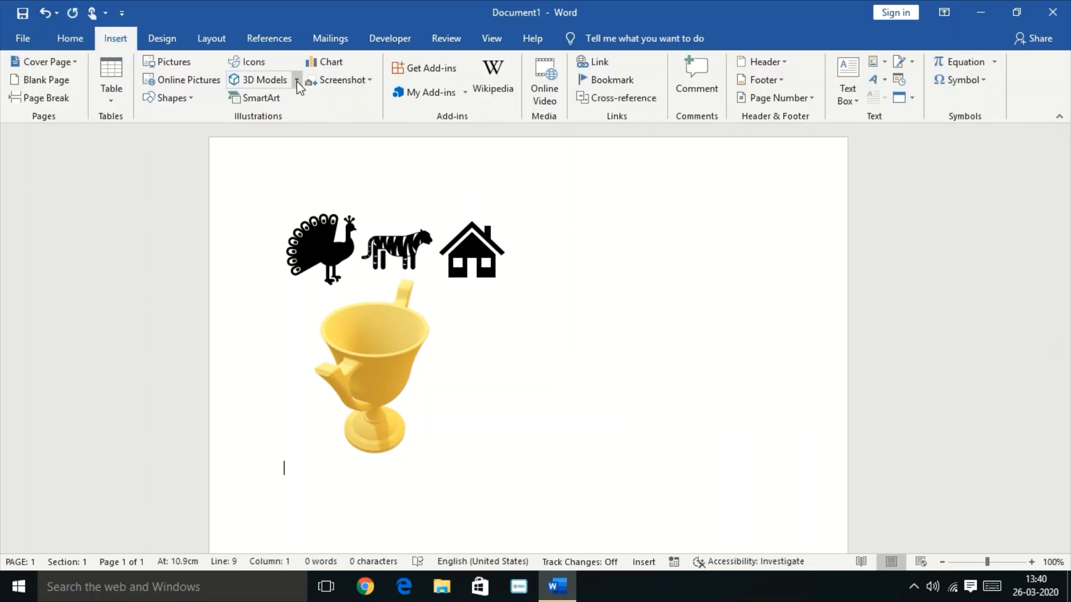
pyautogui.click(298, 82)
pyautogui.click(297, 118)
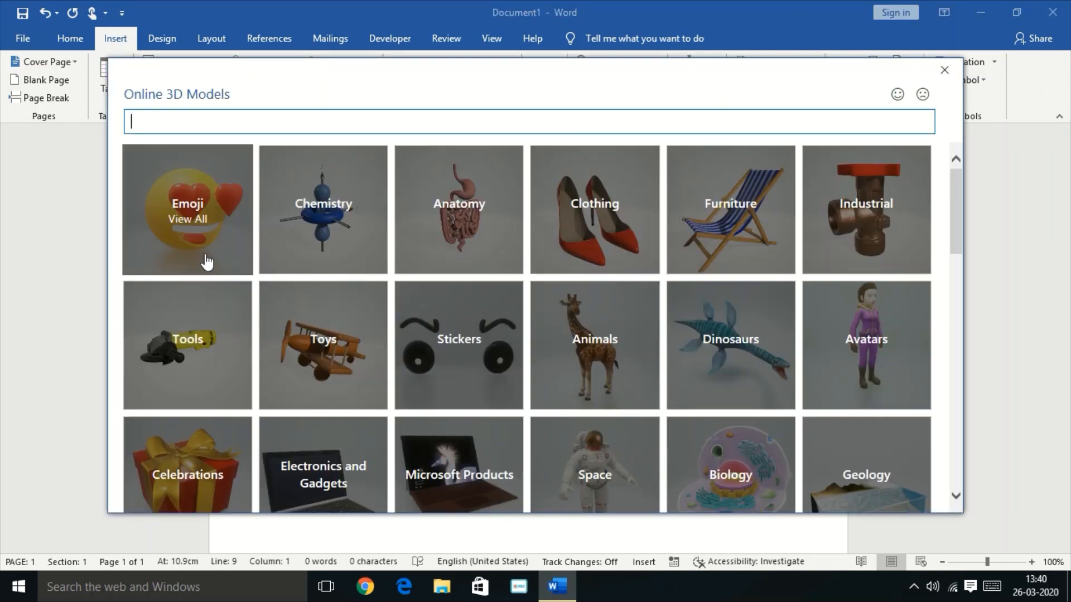
pyautogui.click(207, 219)
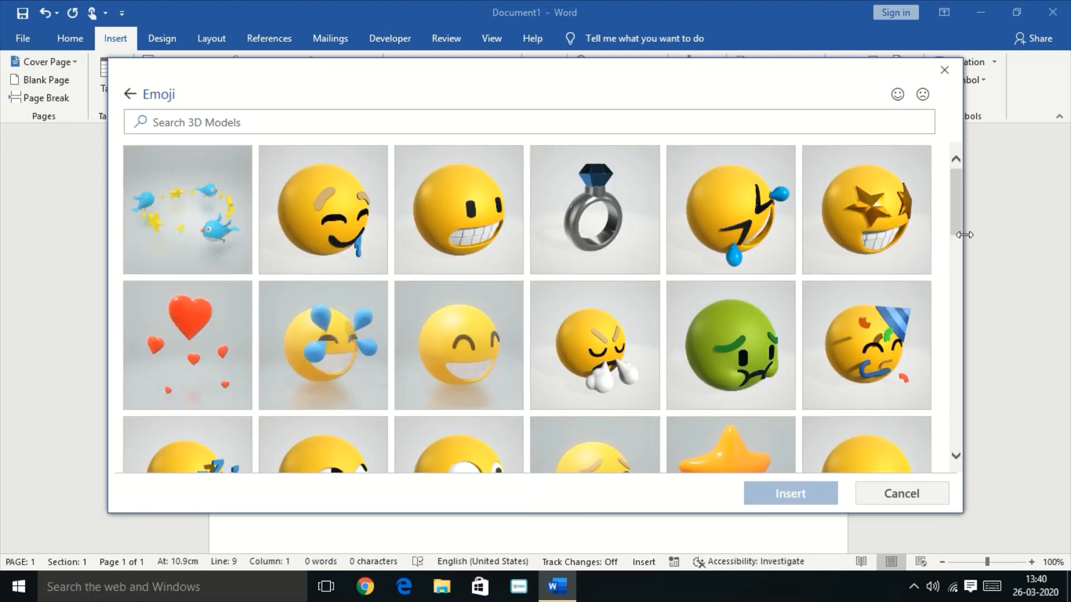
pyautogui.moveTo(959, 225); pyautogui.dragTo(959, 256)
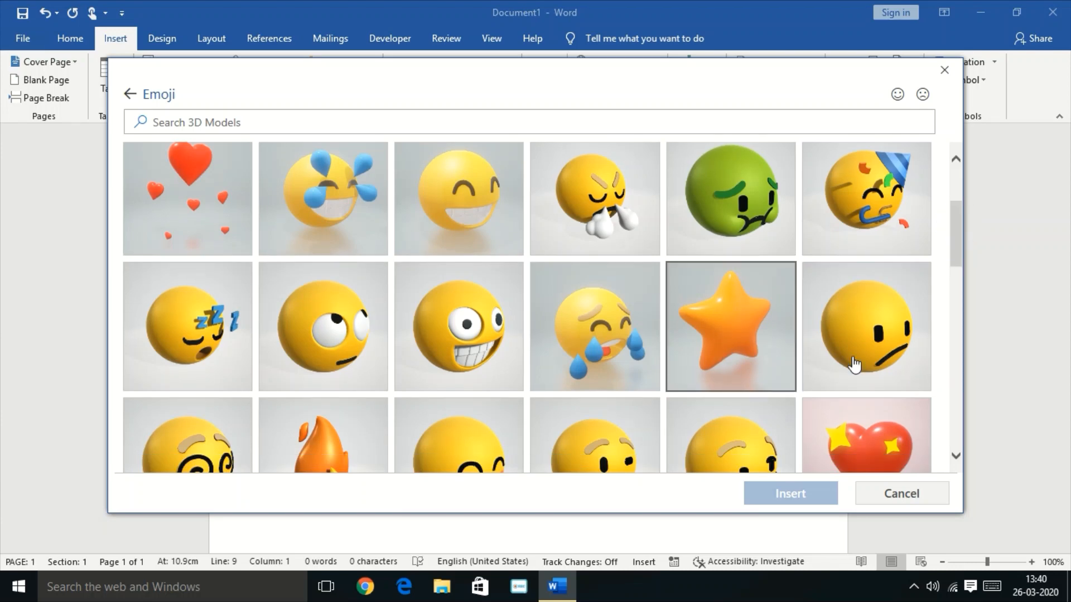
pyautogui.click(880, 457)
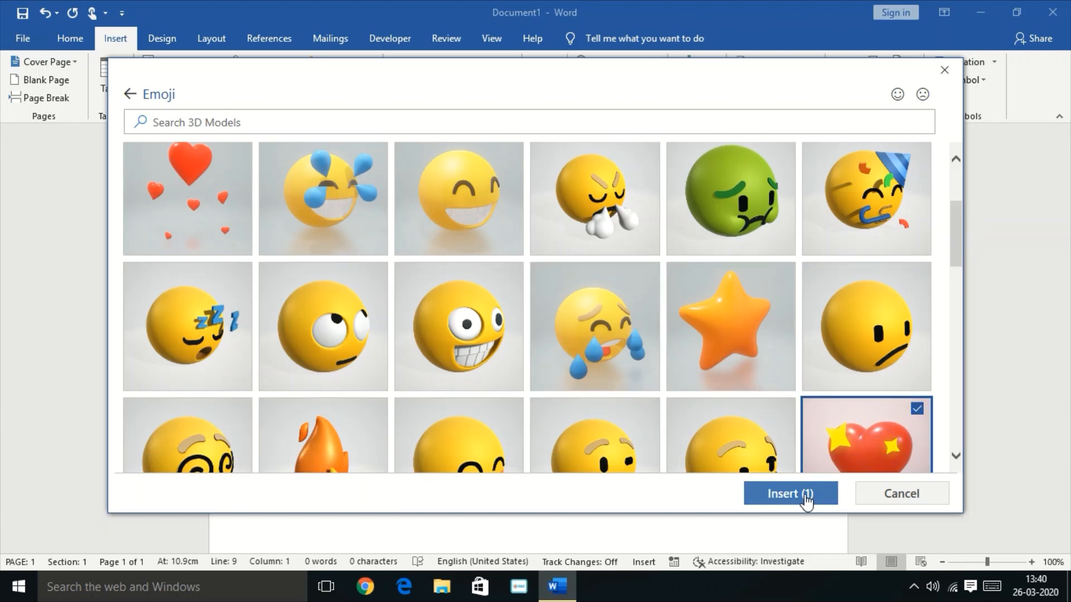
pyautogui.click(808, 494)
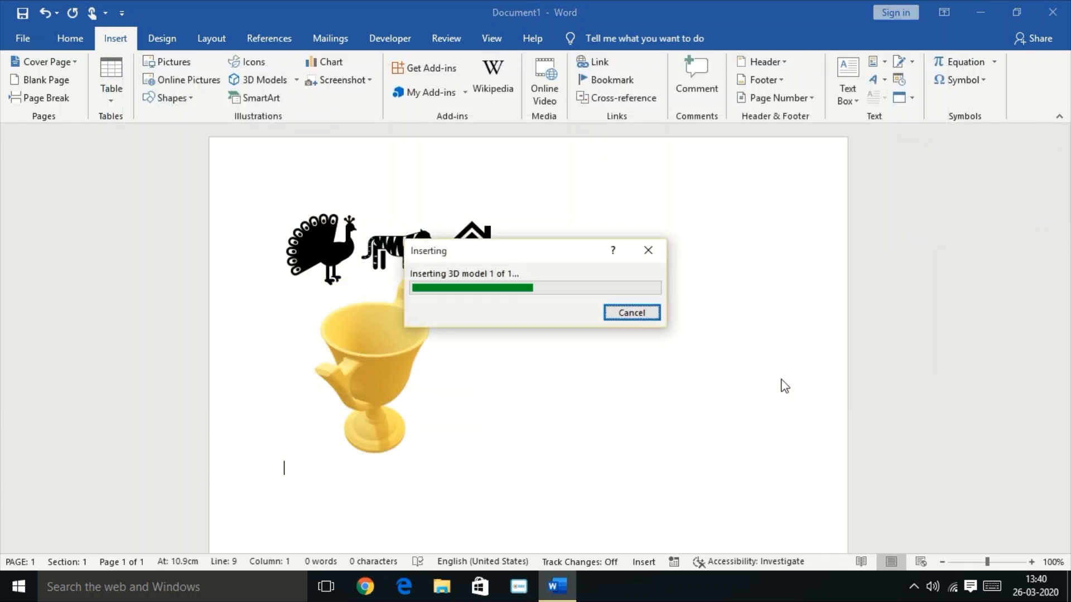
# Step: Rotate the 3D heart slightly and add blank lines until the insertion point is below it
pyautogui.moveTo(379, 323); pyautogui.dragTo(431, 363)
pyautogui.click(553, 319)
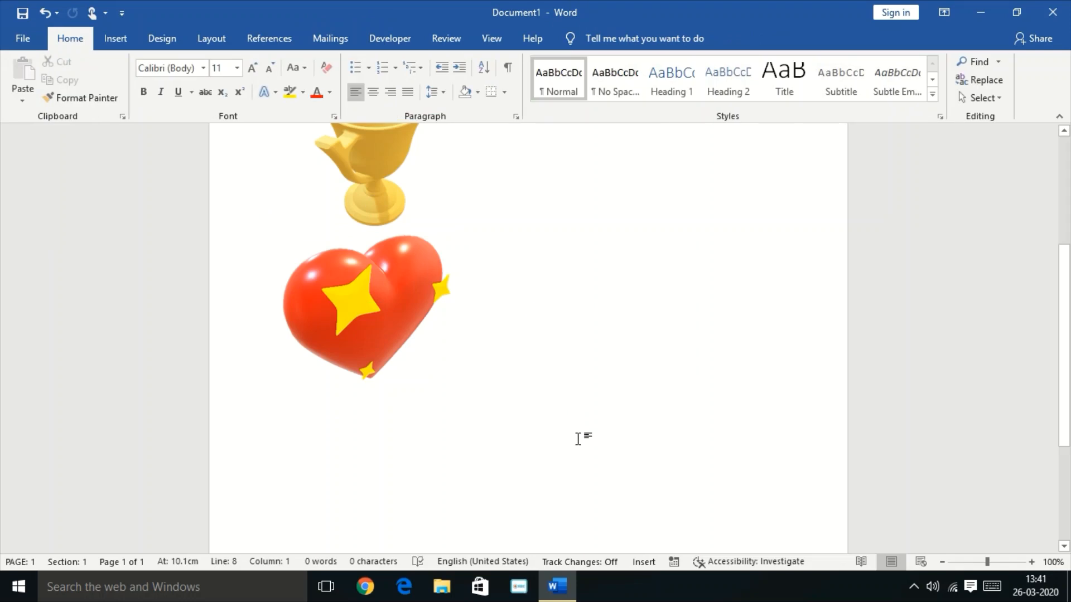
pyautogui.press('Return')
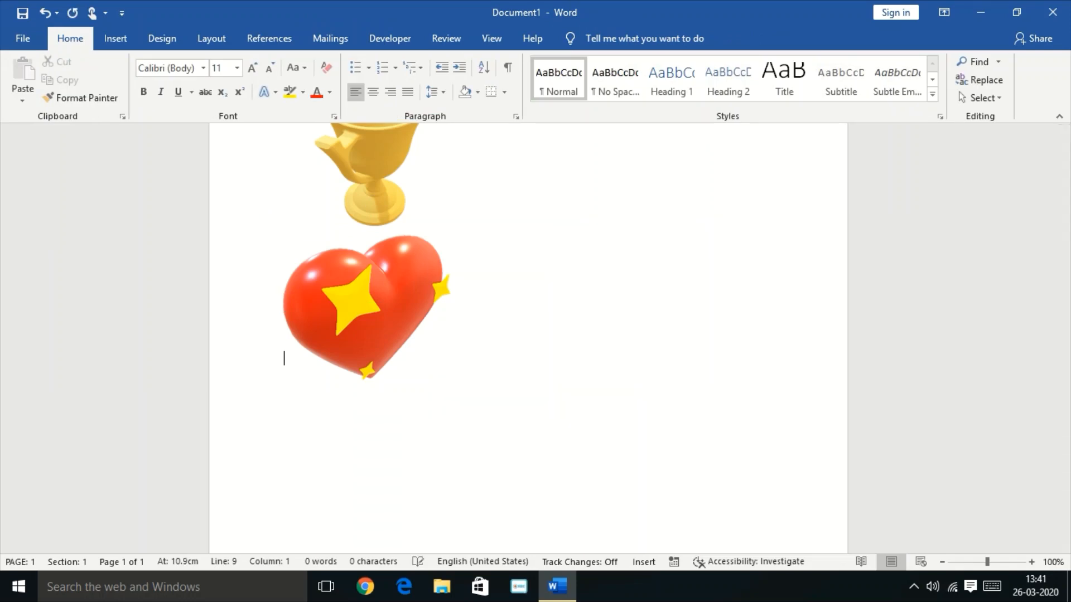
# Step: Generate sample paragraphs below the heart with =rand()
pyautogui.click(115, 38)
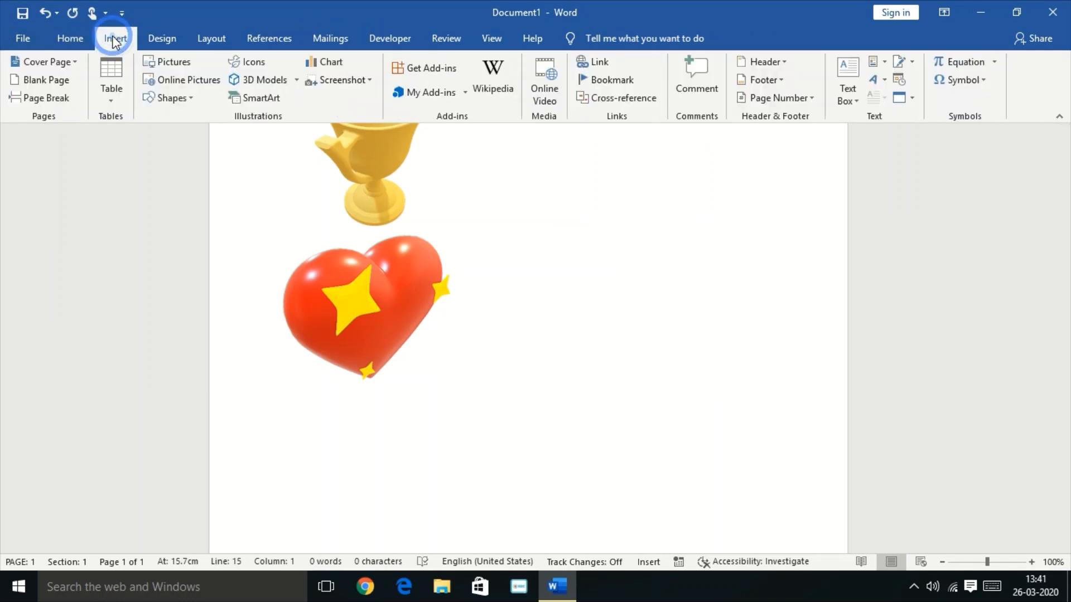
pyautogui.click(168, 40)
pyautogui.click(491, 39)
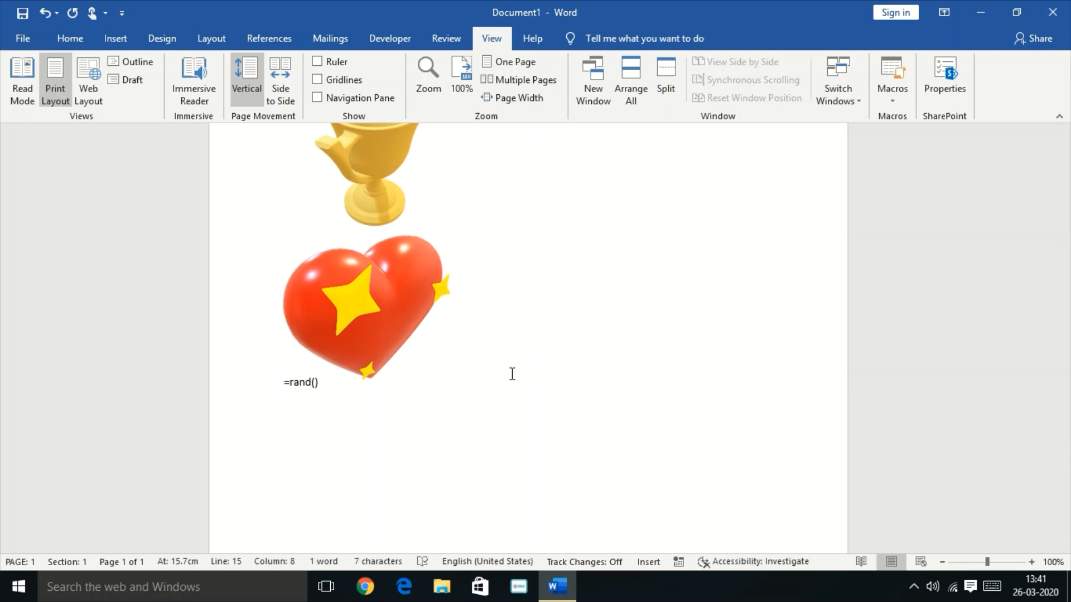
pyautogui.press('Return')
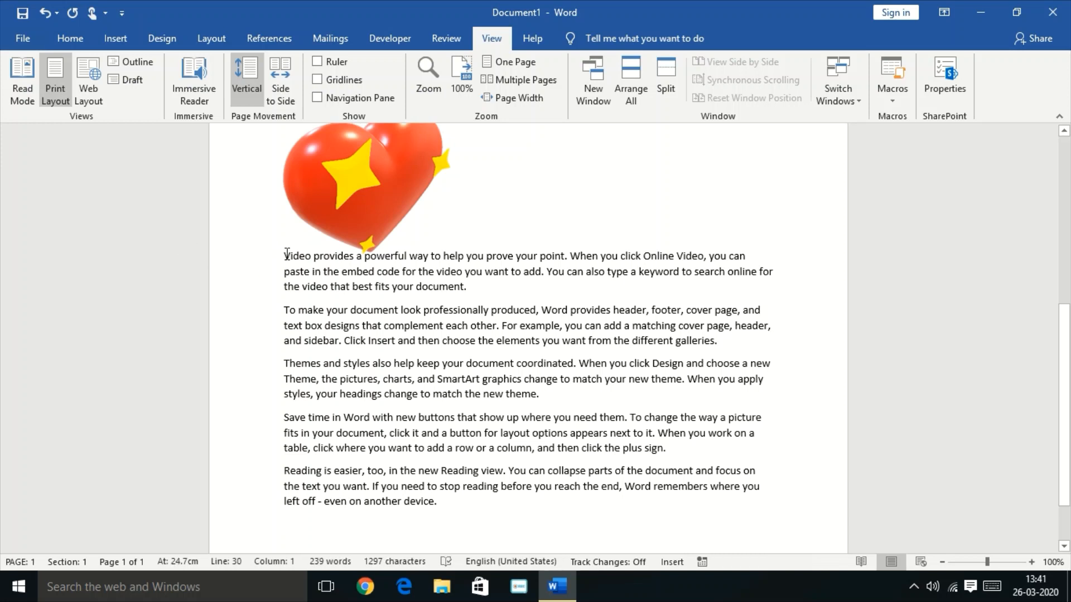
# Step: Place the insertion point before the first sample paragraph, open the document in Immersive Reader and view the sample text
pyautogui.click(287, 255)
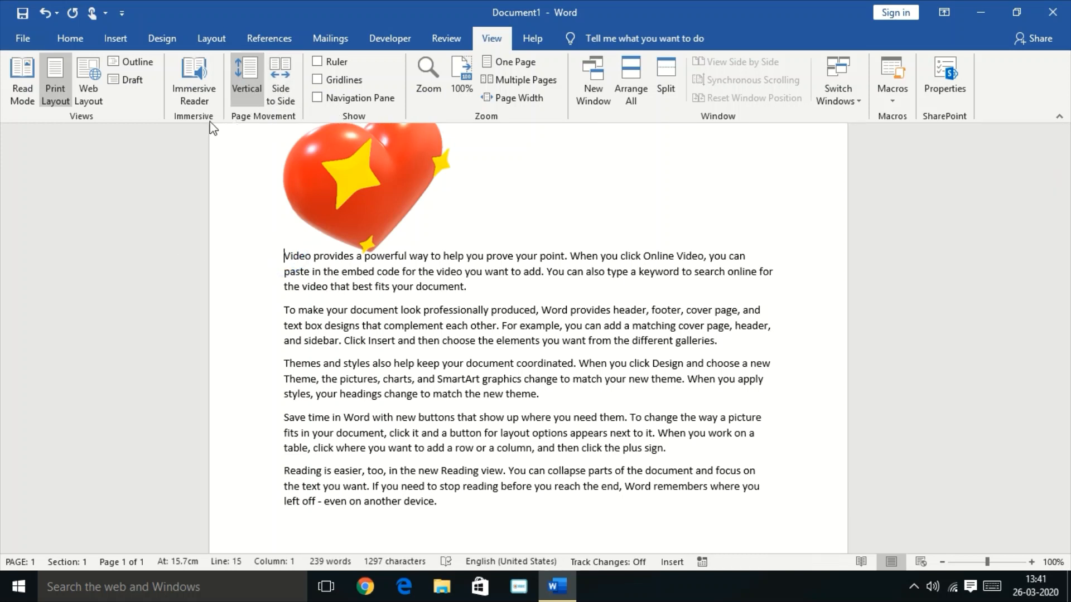
pyautogui.click(196, 100)
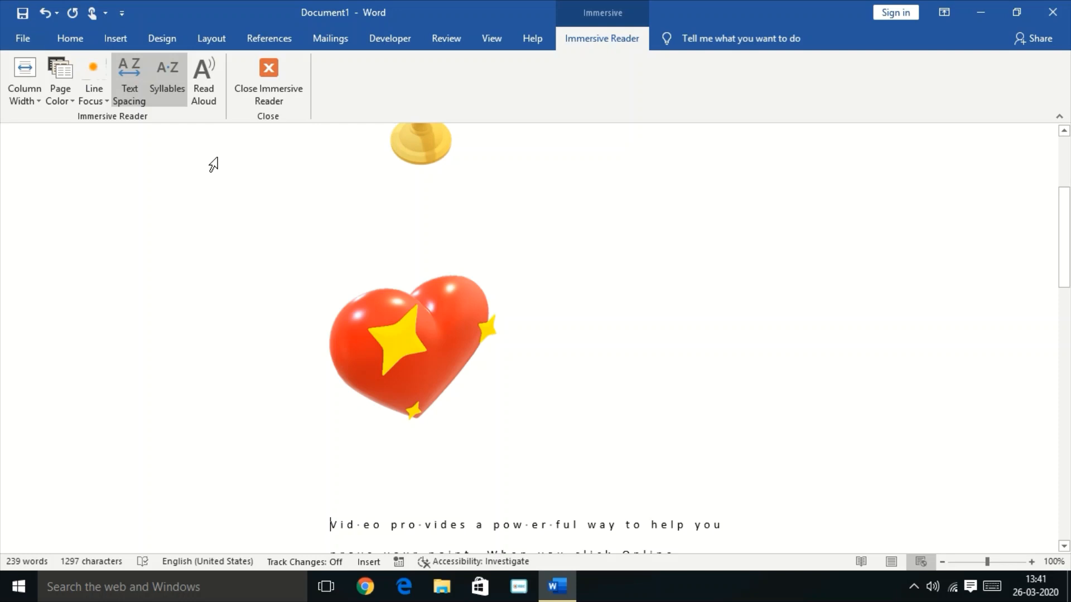
pyautogui.scroll(-5, 512, 290)
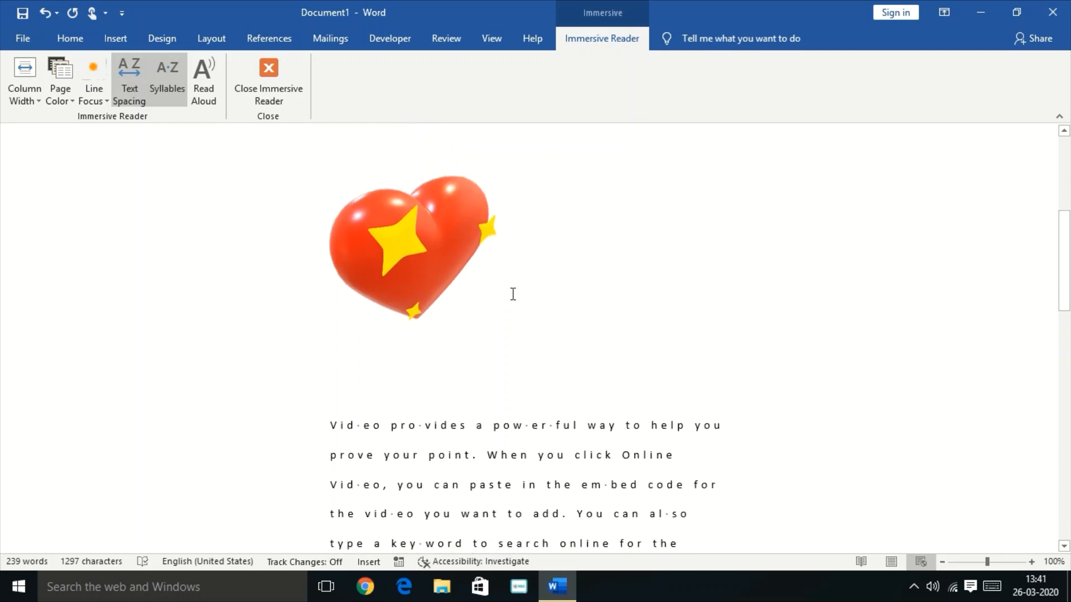
pyautogui.scroll(-2, 496, 296)
pyautogui.scroll(-1, 473, 291)
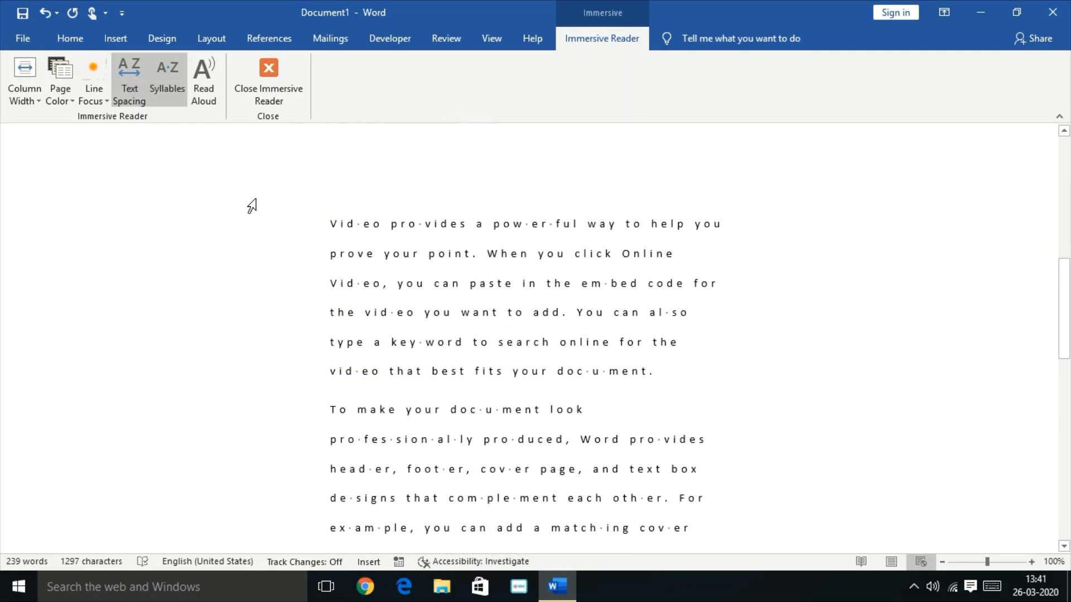
# Step: Turn off Text Spacing in Immersive Reader while keeping the syllable breaks
pyautogui.click(128, 82)
pyautogui.click(129, 84)
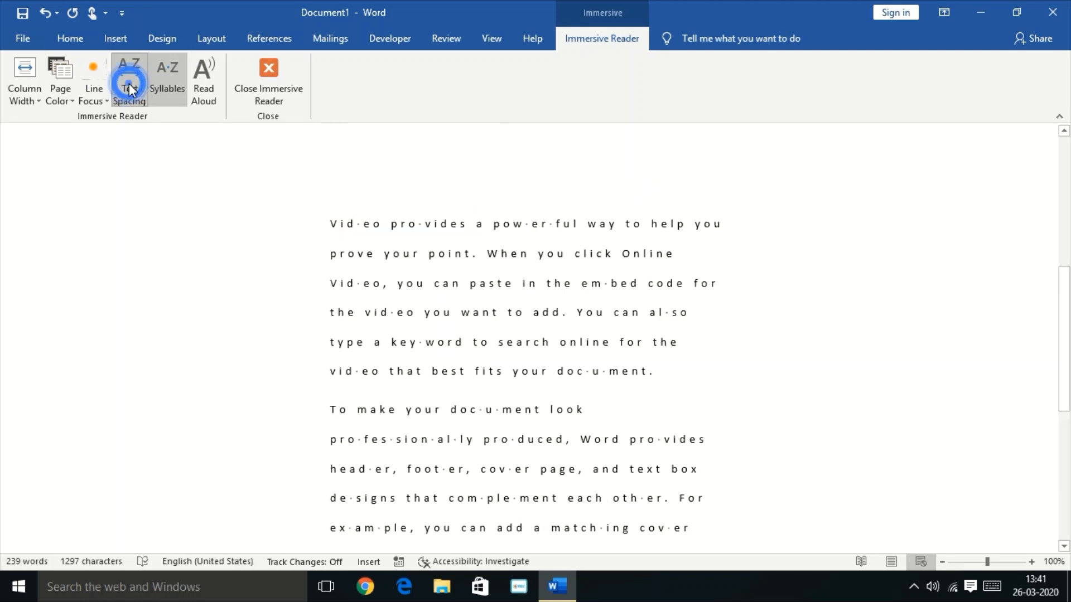
pyautogui.click(128, 84)
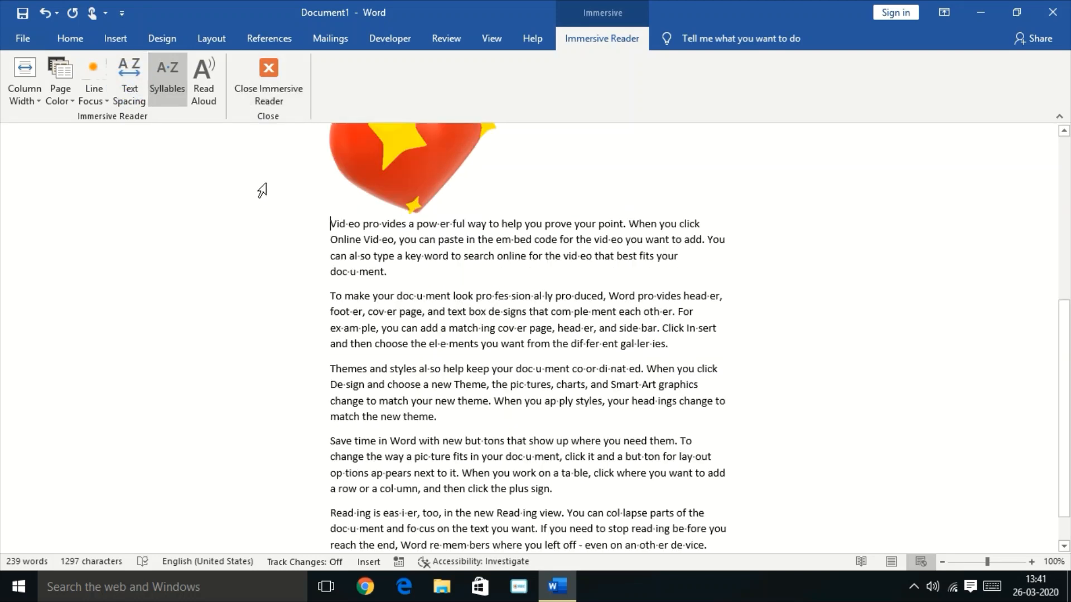
# Step: Read part of the sample text aloud, pause it, and set the voice to Microsoft Zira Desktop - English (United States)
pyautogui.click(206, 91)
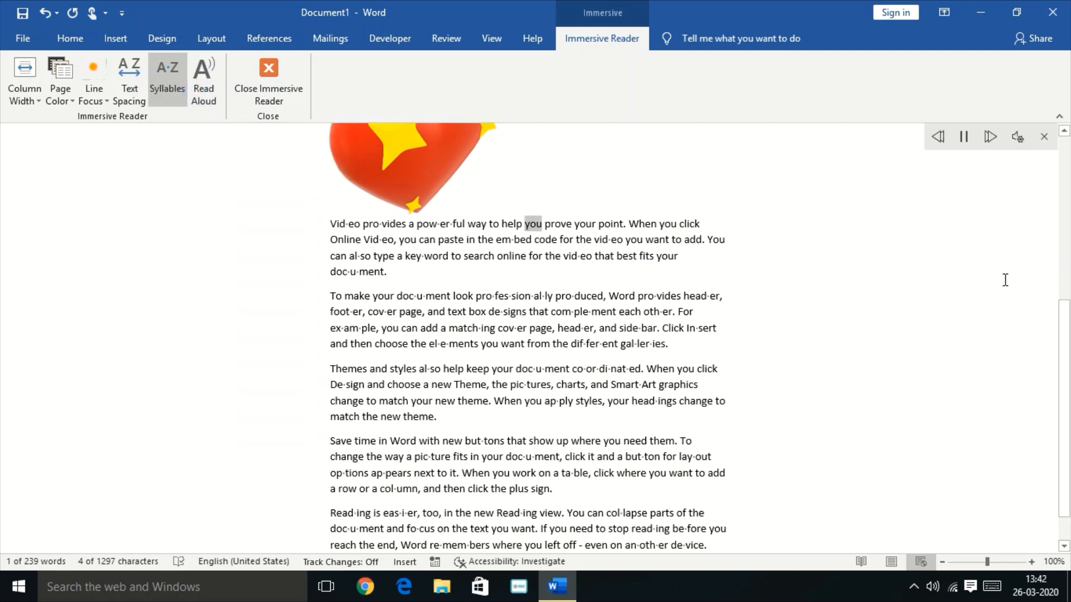
pyautogui.click(965, 138)
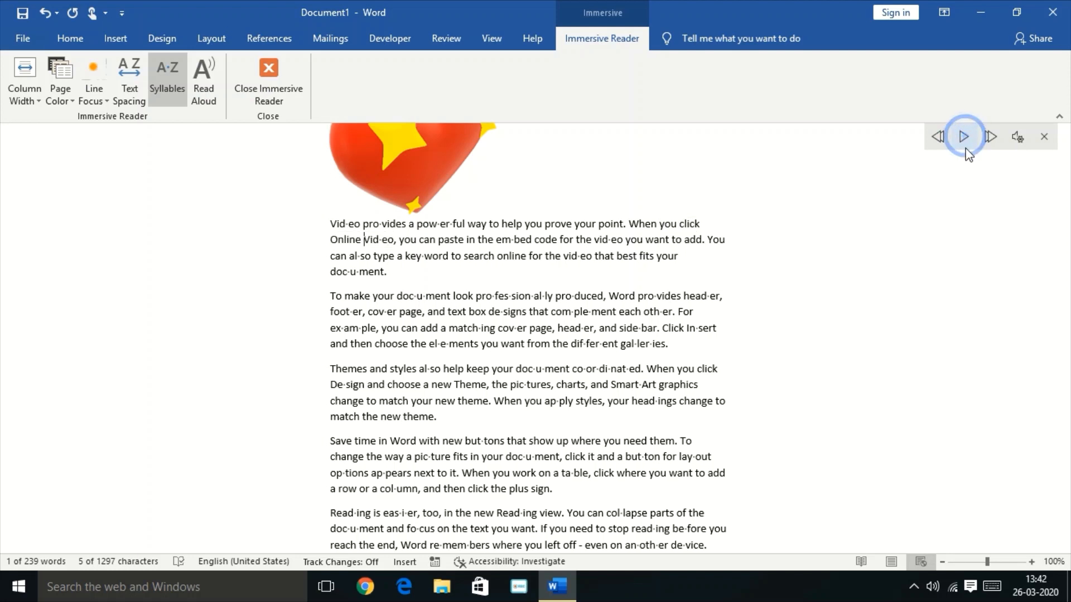
pyautogui.click(1018, 137)
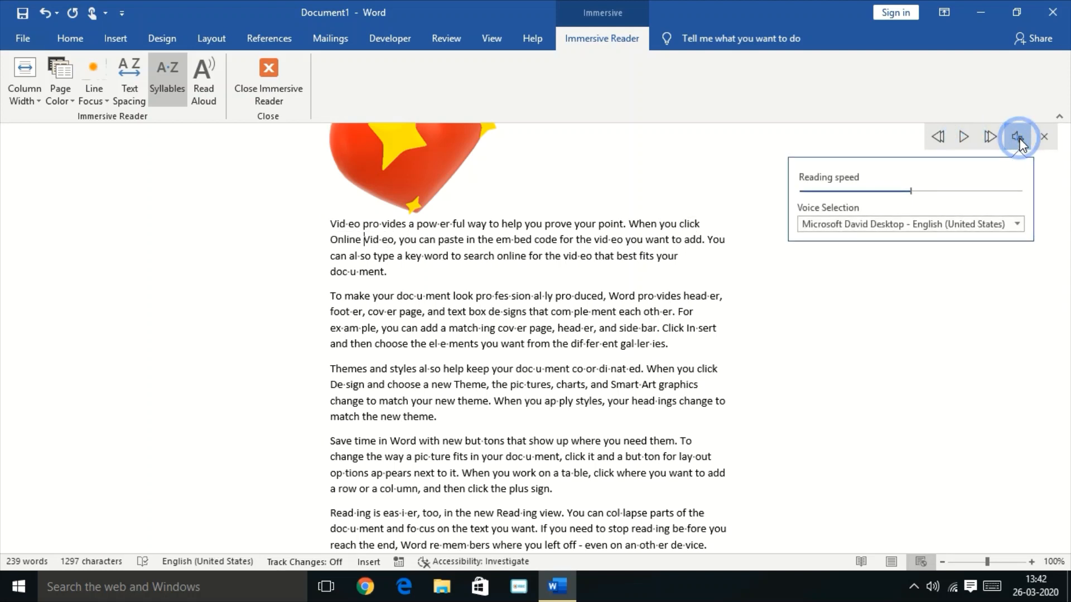
pyautogui.click(1017, 224)
pyautogui.click(973, 258)
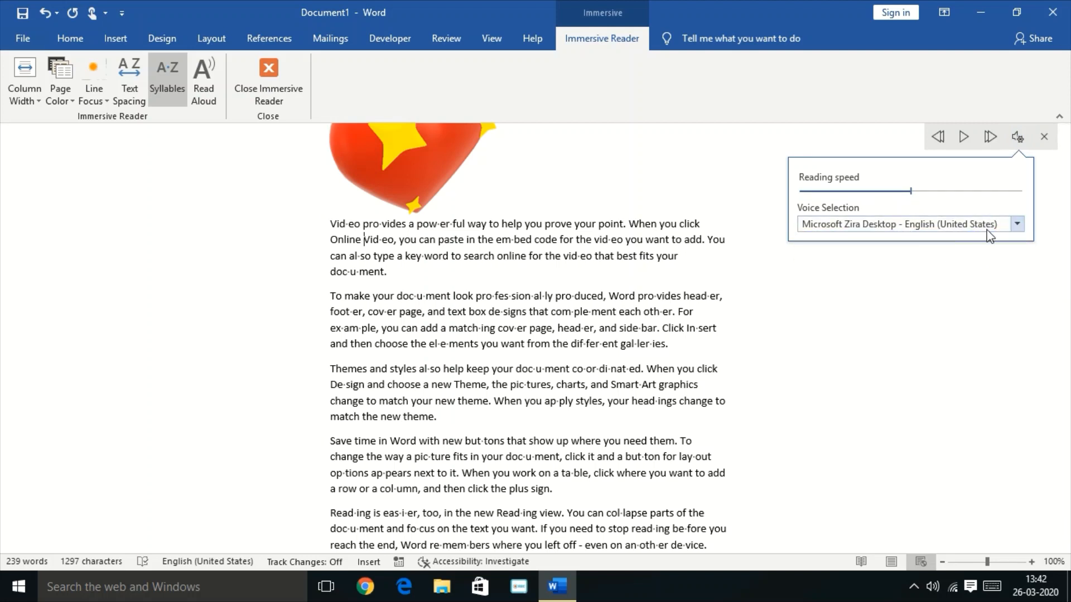
pyautogui.click(1017, 225)
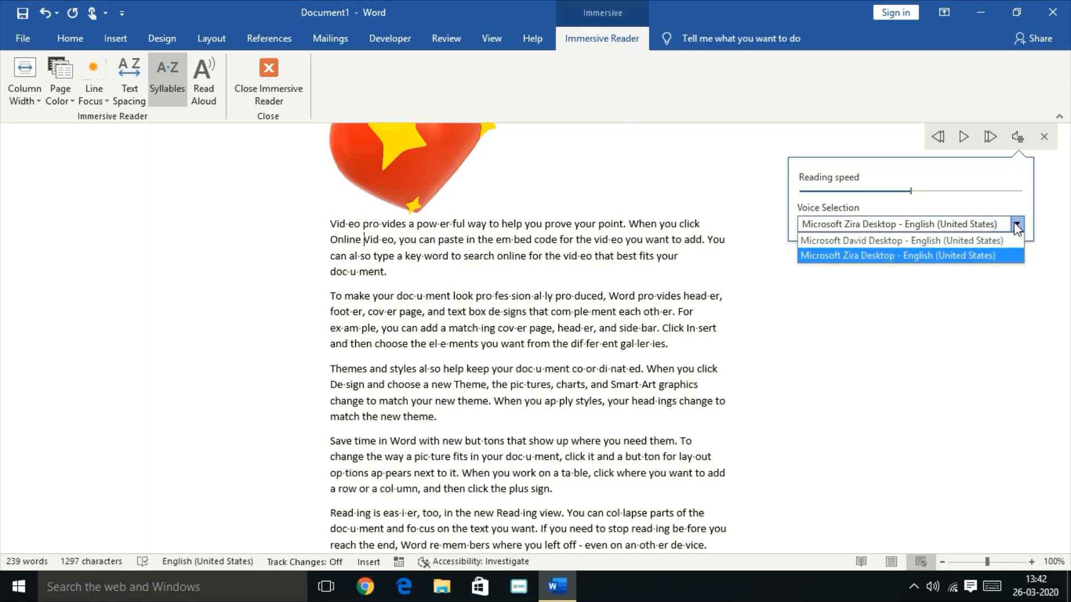
pyautogui.click(884, 257)
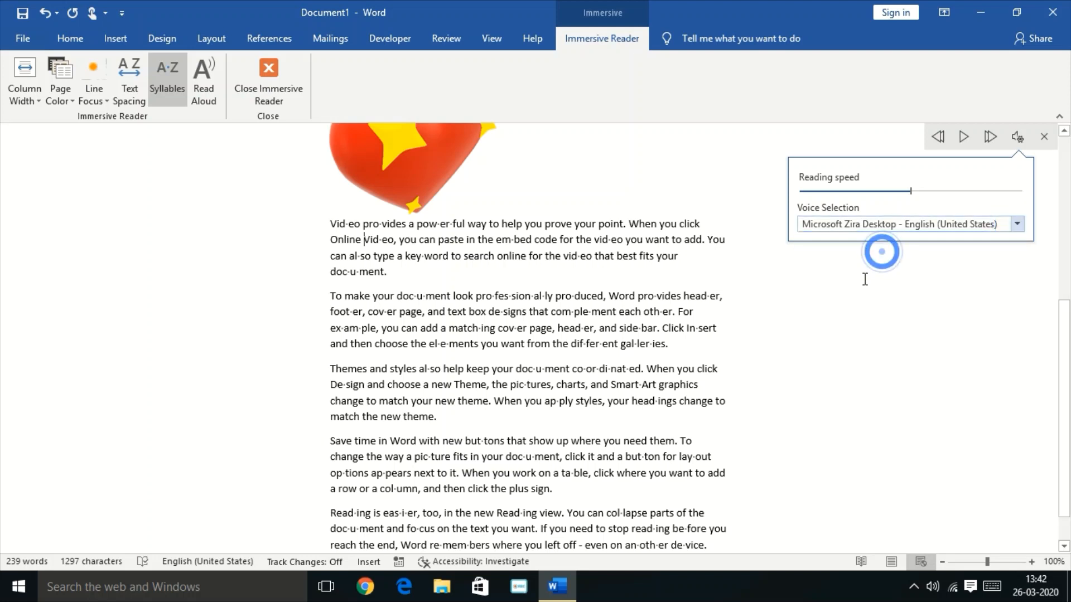
# Step: Resume reading the sample text aloud for a while, pause it and close Immersive Reader
pyautogui.click(966, 138)
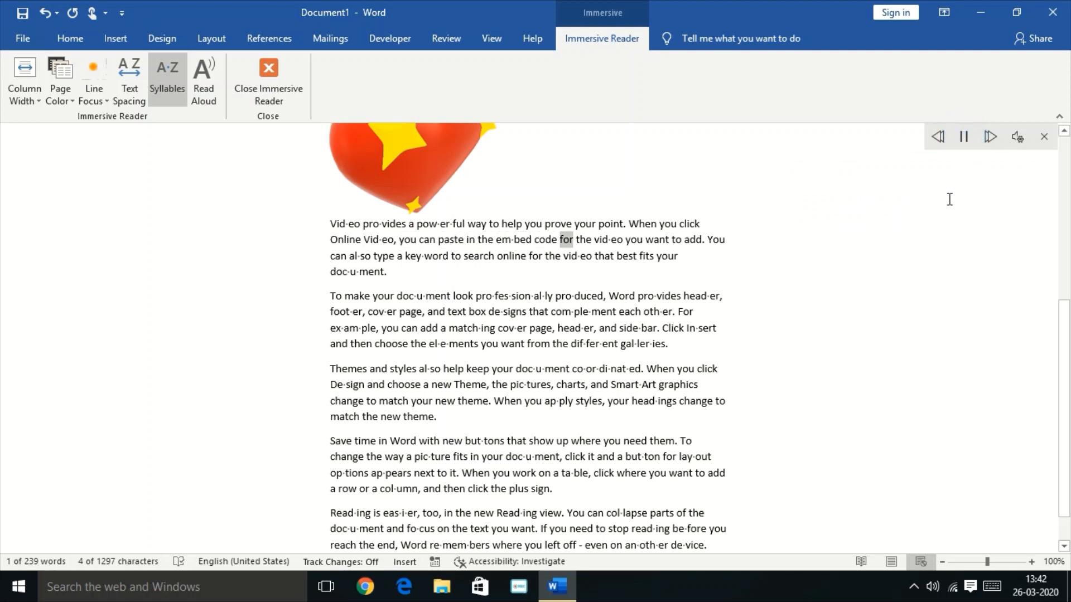
pyautogui.click(964, 136)
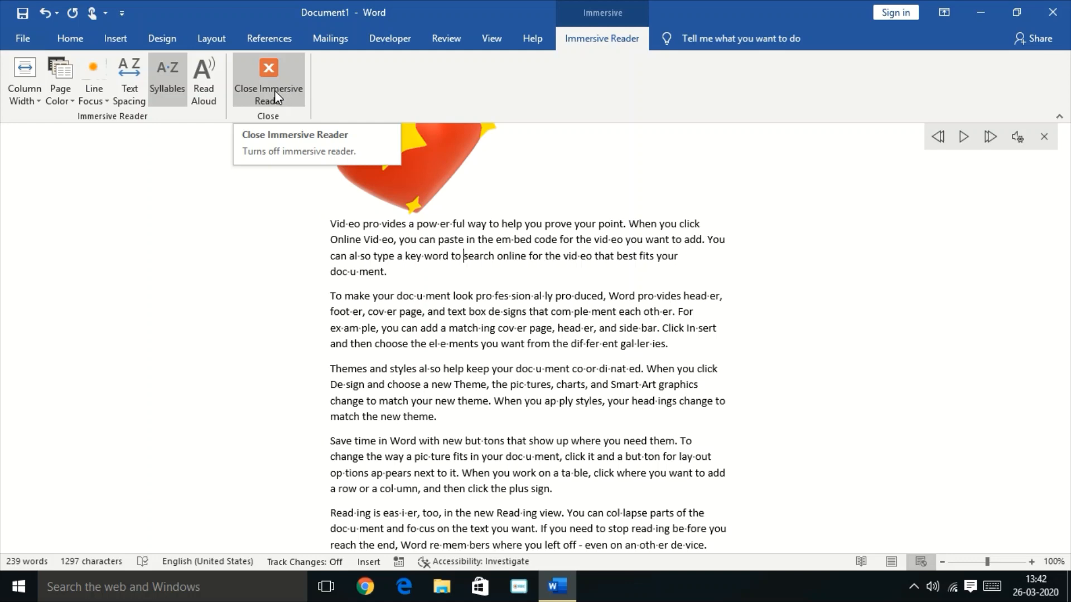
pyautogui.click(275, 92)
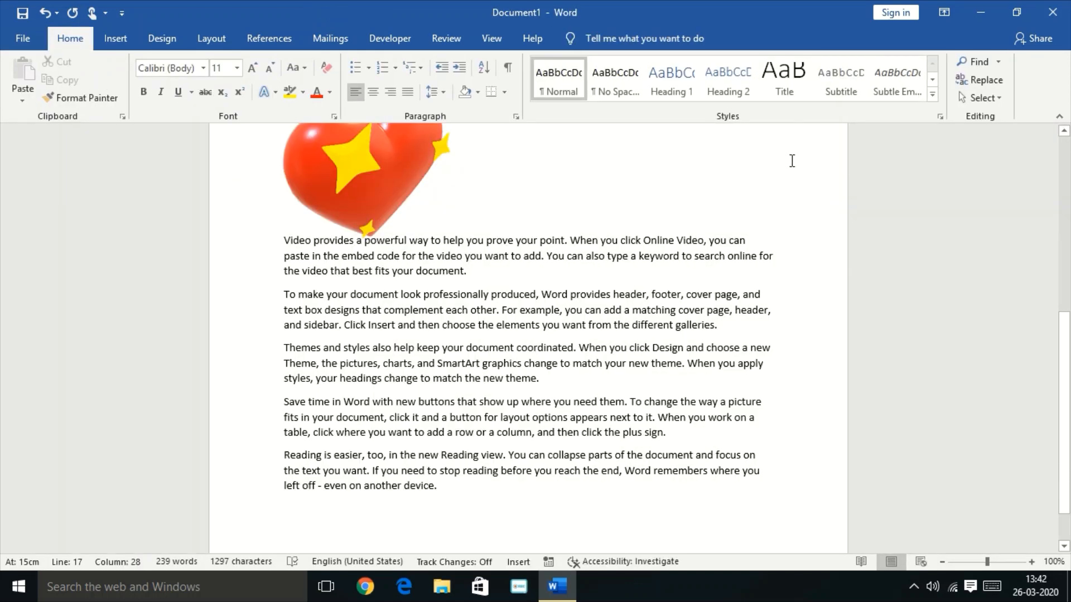
# Step: Look through the ribbon's command sets one after another, from Help back to Home
pyautogui.click(531, 36)
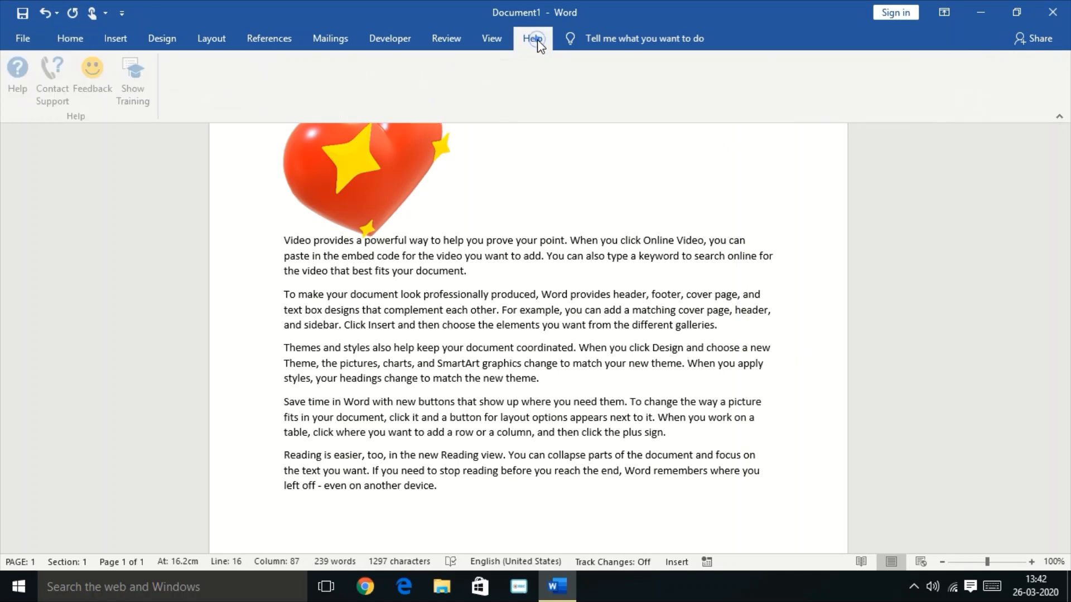
pyautogui.click(488, 41)
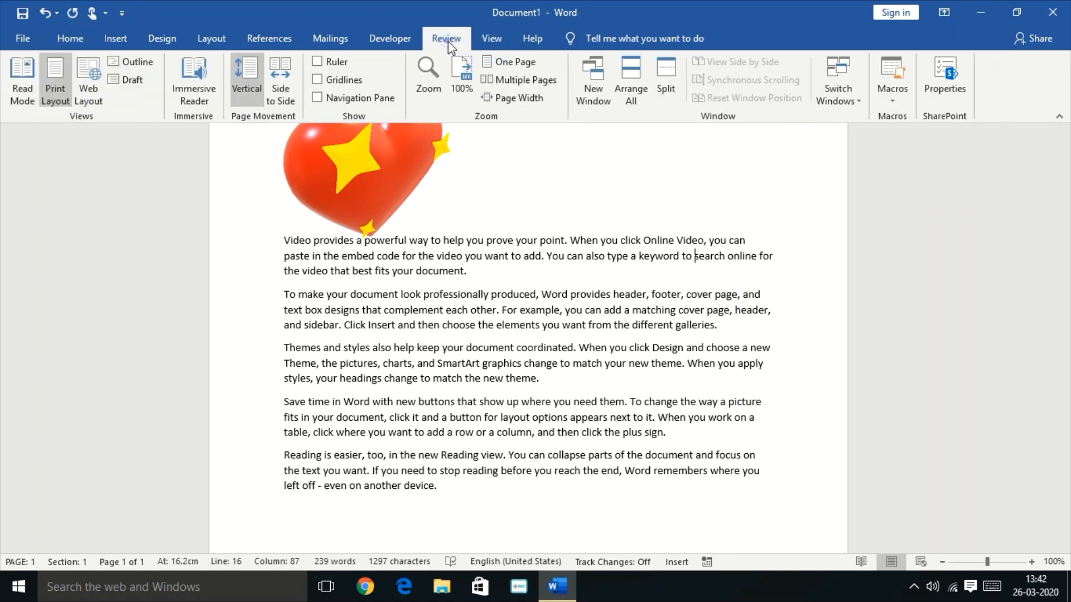
pyautogui.click(448, 40)
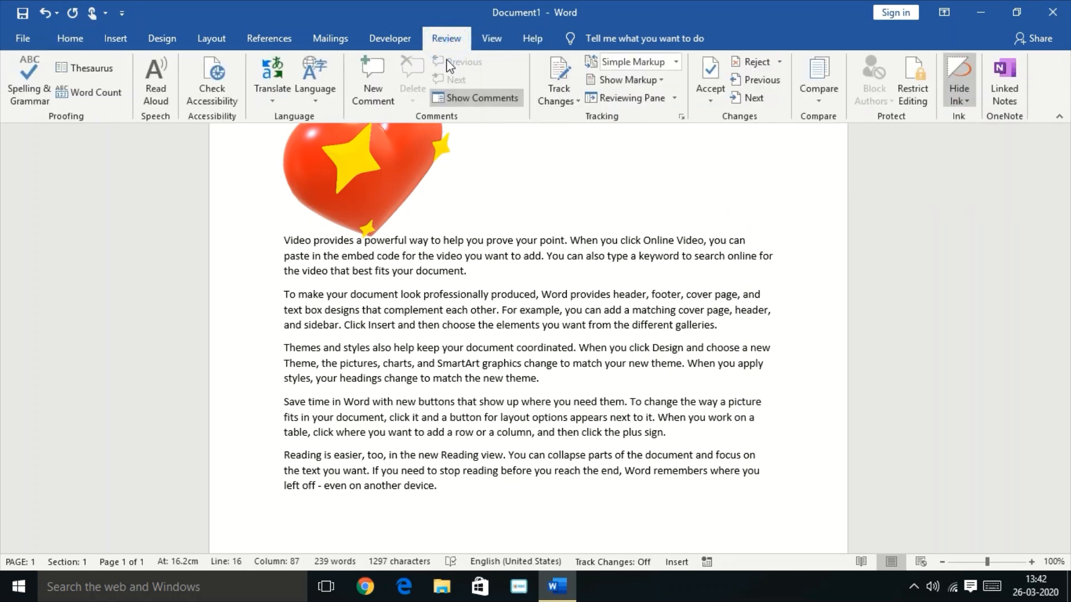
pyautogui.click(390, 37)
pyautogui.click(329, 38)
pyautogui.click(280, 36)
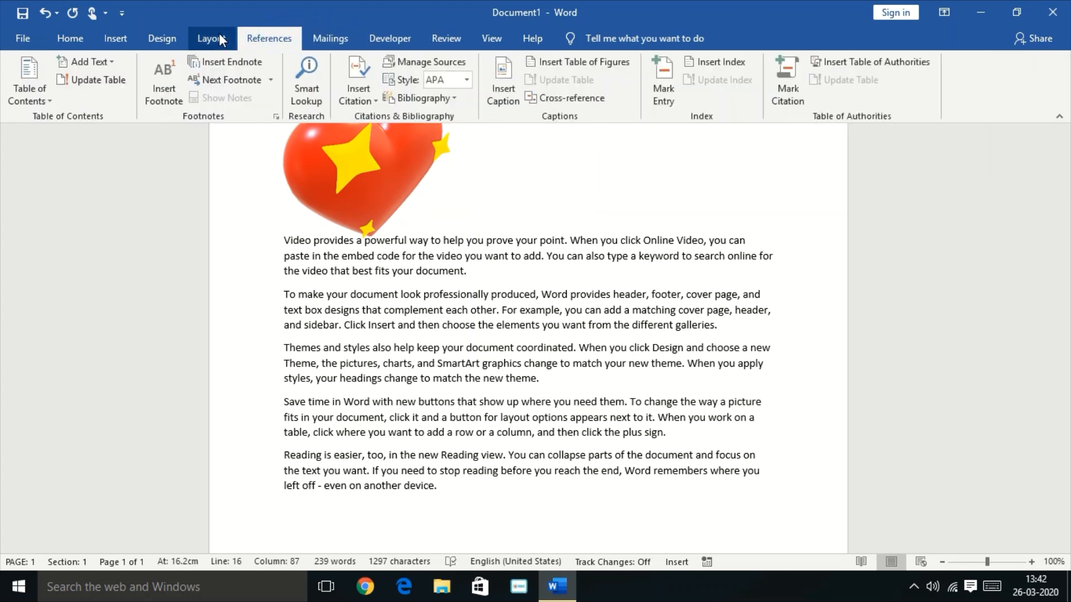
pyautogui.click(212, 38)
pyautogui.click(164, 44)
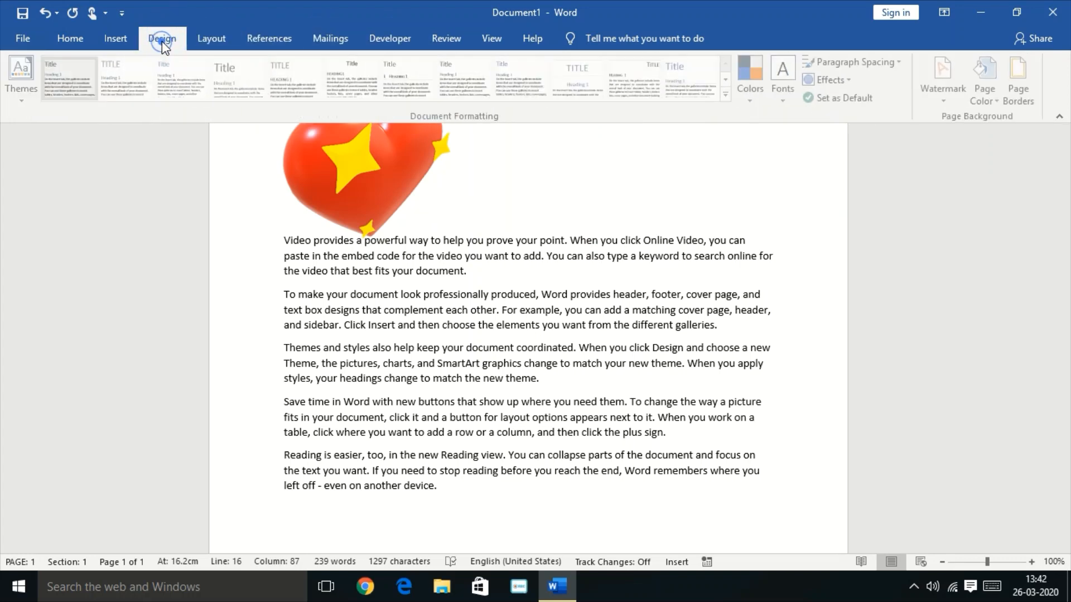
pyautogui.click(115, 39)
pyautogui.click(70, 39)
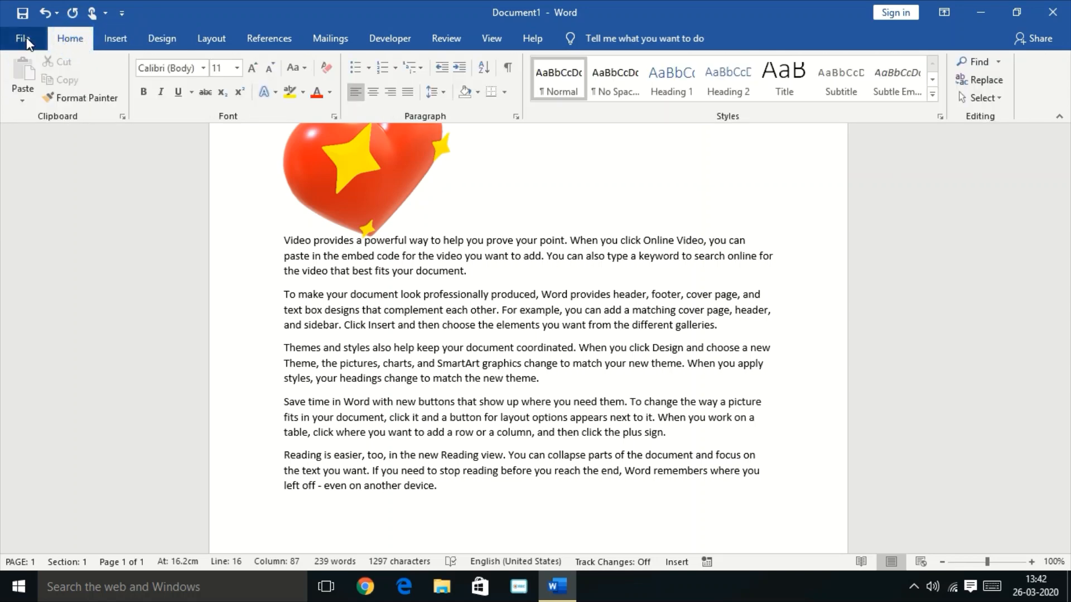
# Step: Close Word and discard the unsaved demonstration document
pyautogui.click(23, 38)
pyautogui.click(1054, 17)
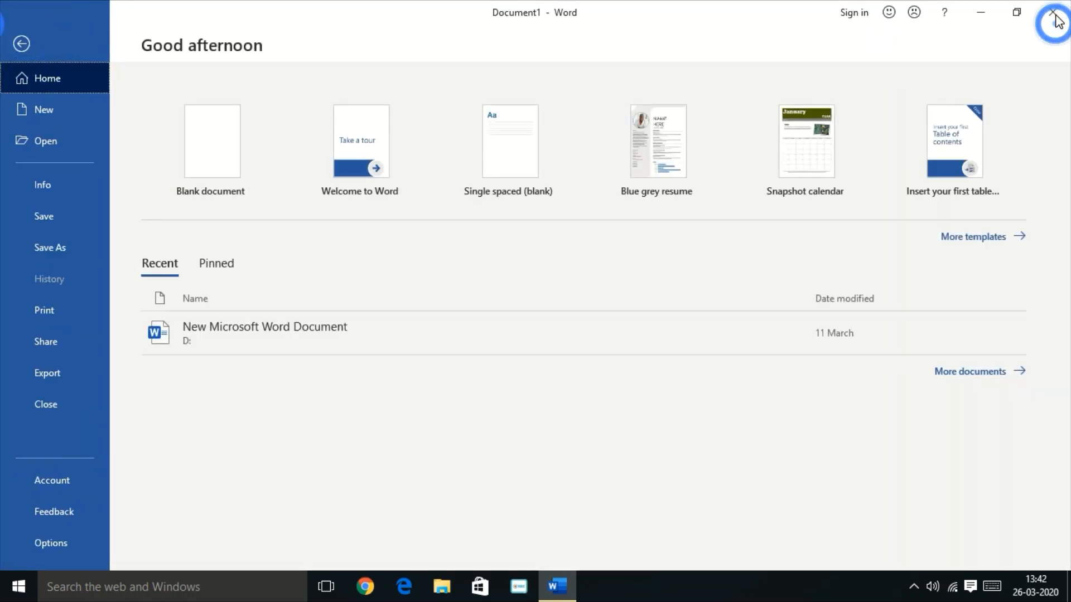
pyautogui.click(549, 331)
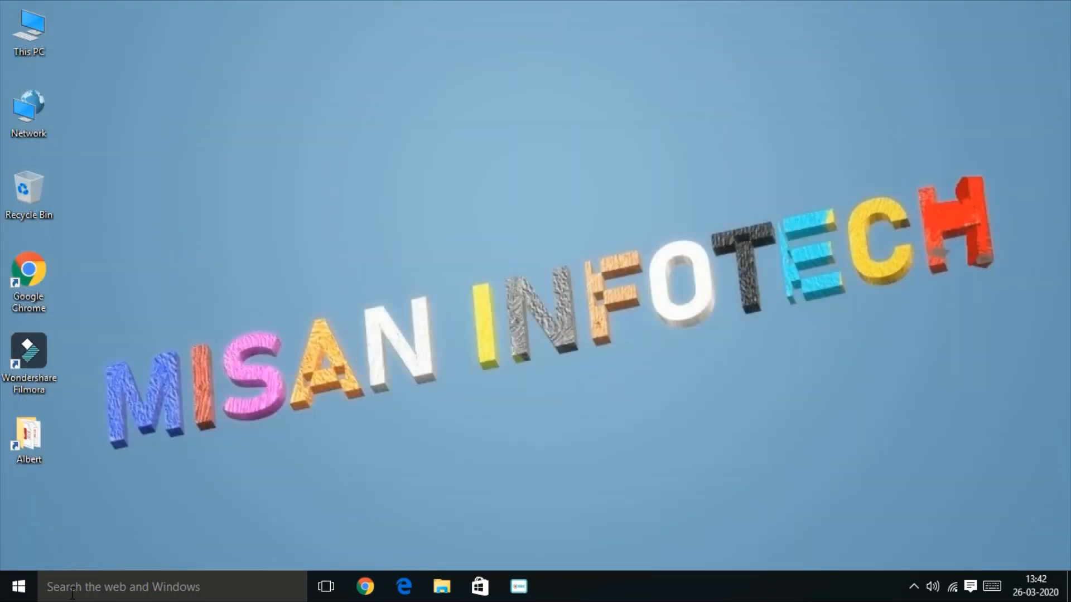
# Step: Switch to Excel from the Microsoft Office 2019 apps and create a blank workbook
pyautogui.click(18, 587)
pyautogui.moveTo(688, 386); pyautogui.dragTo(694, 493)
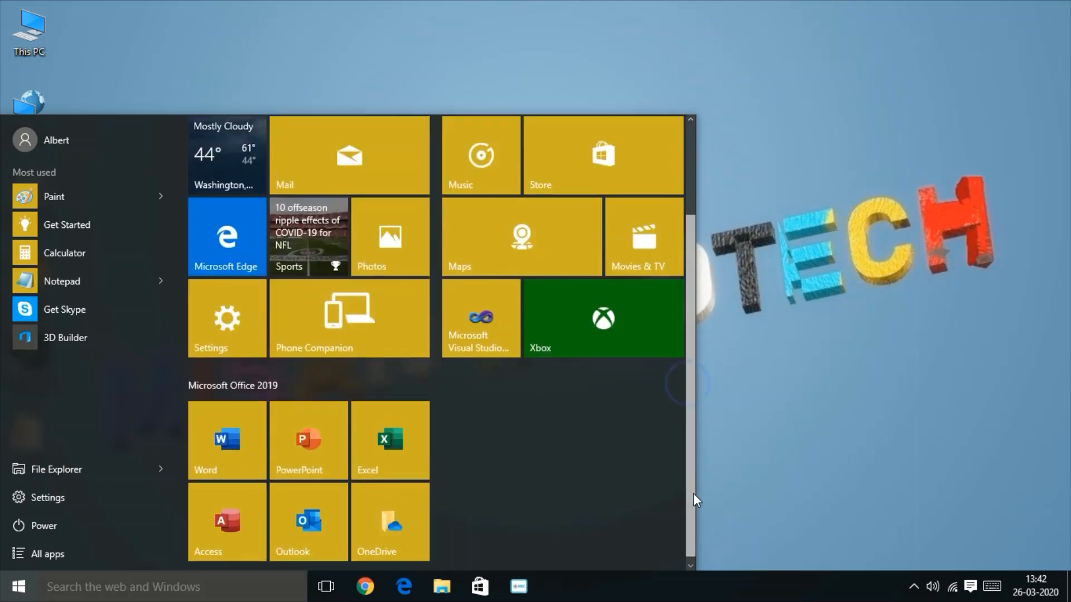
pyautogui.click(393, 442)
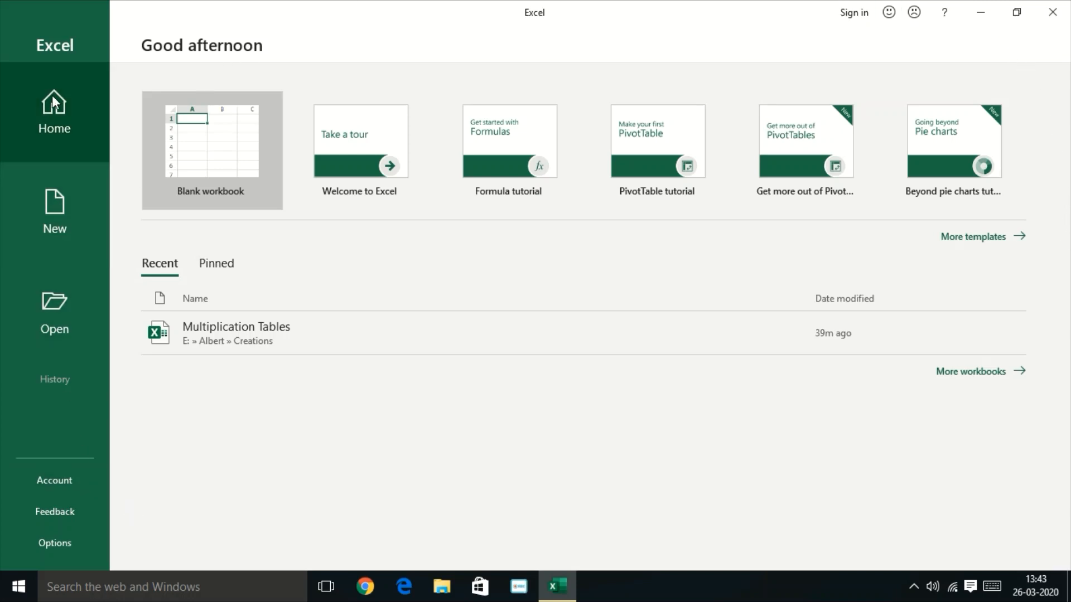
pyautogui.click(214, 148)
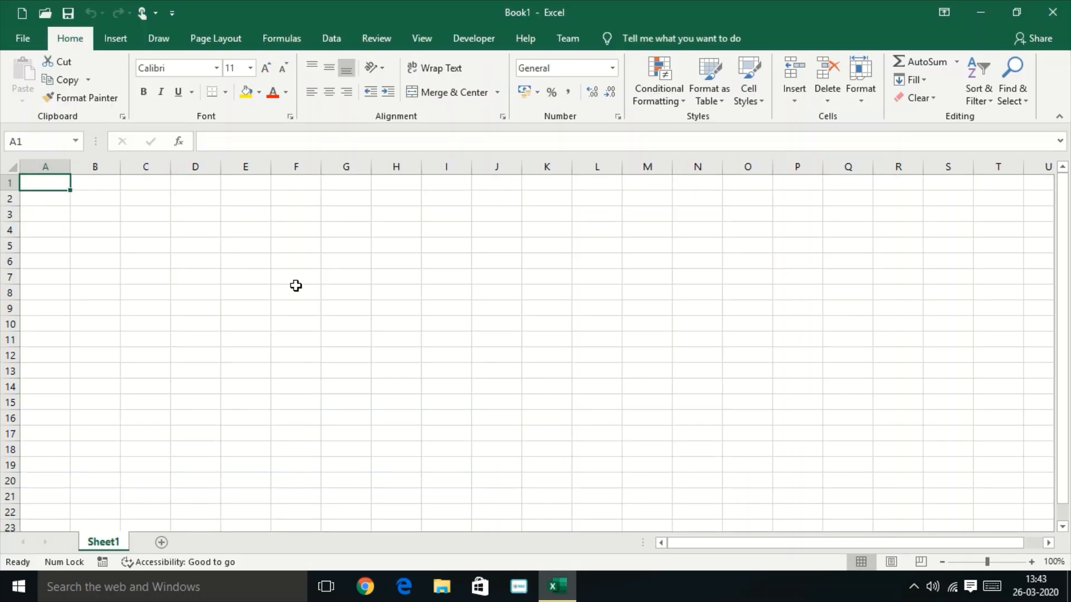
# Step: Sketch an oval across about cells G2 to H8 using Ink to Shape, then stop inking and deselect the shape
pyautogui.click(160, 40)
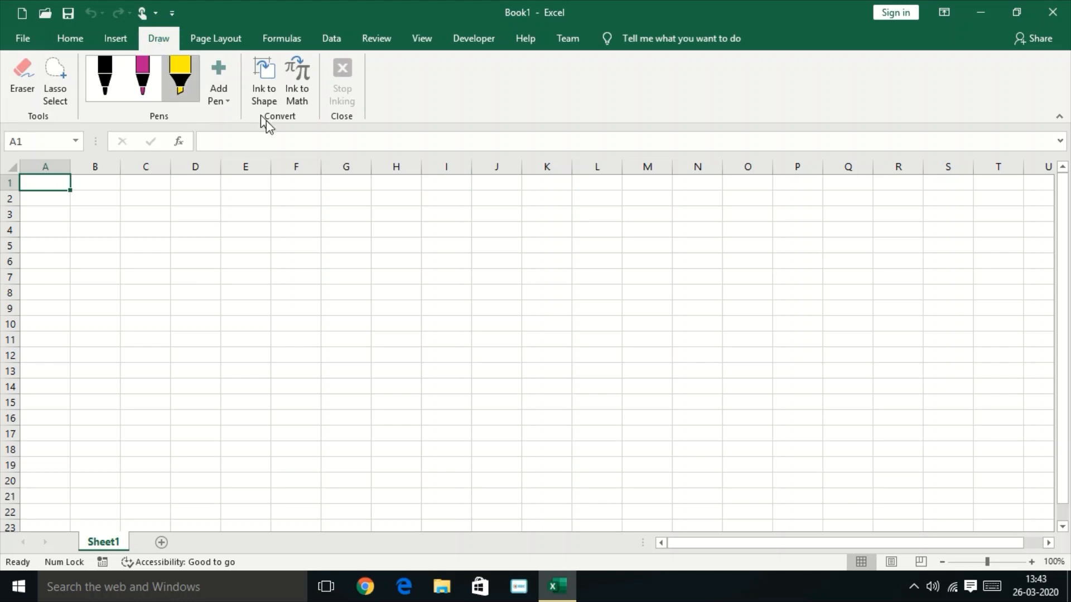
pyautogui.click(270, 100)
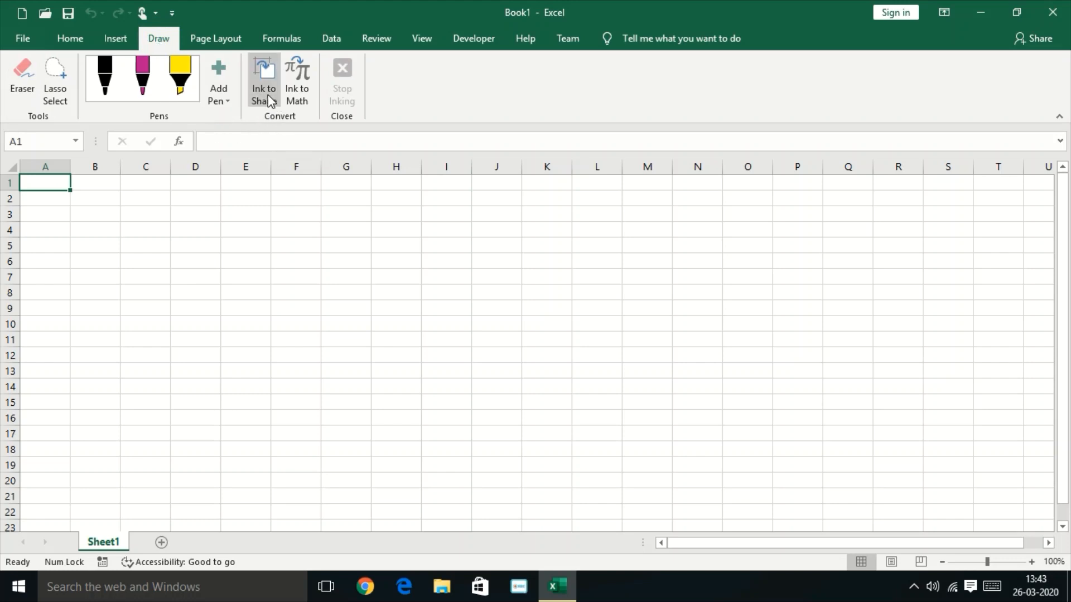
pyautogui.click(269, 101)
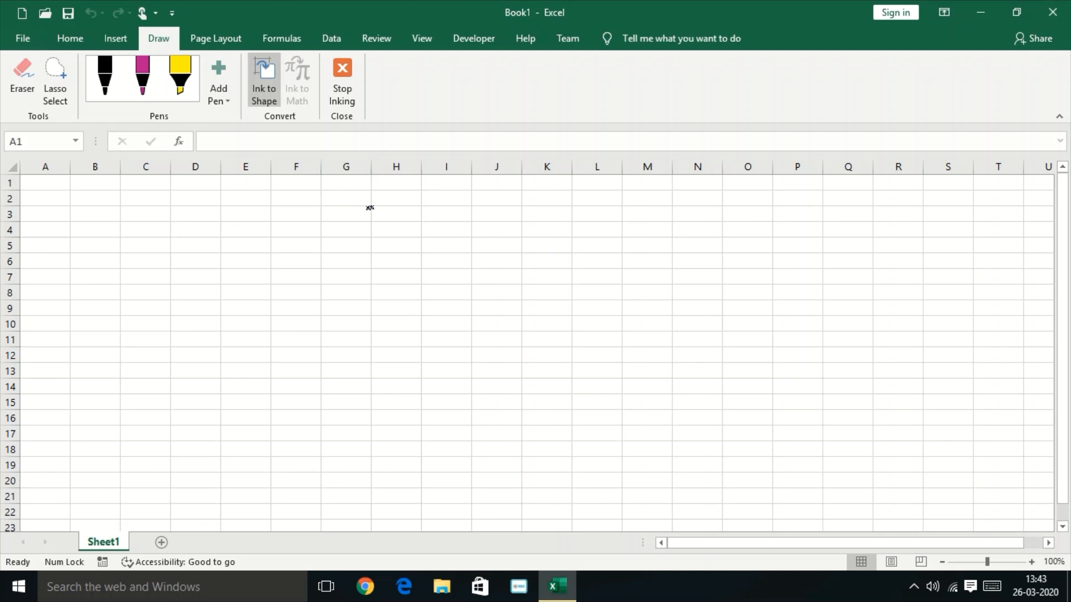
pyautogui.moveTo(369, 207); pyautogui.dragTo(352, 275)
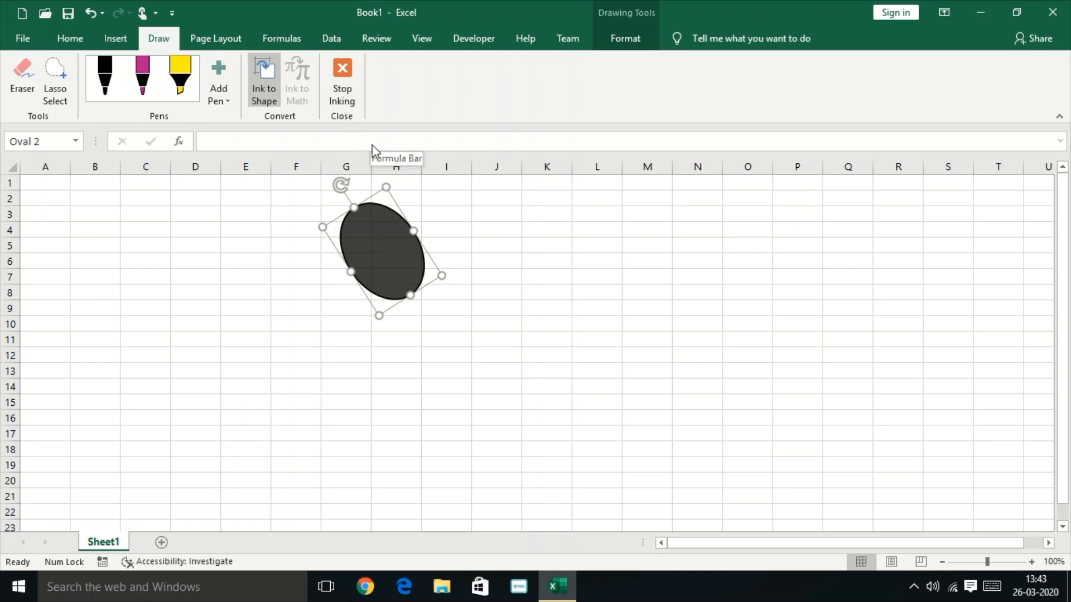
pyautogui.click(341, 93)
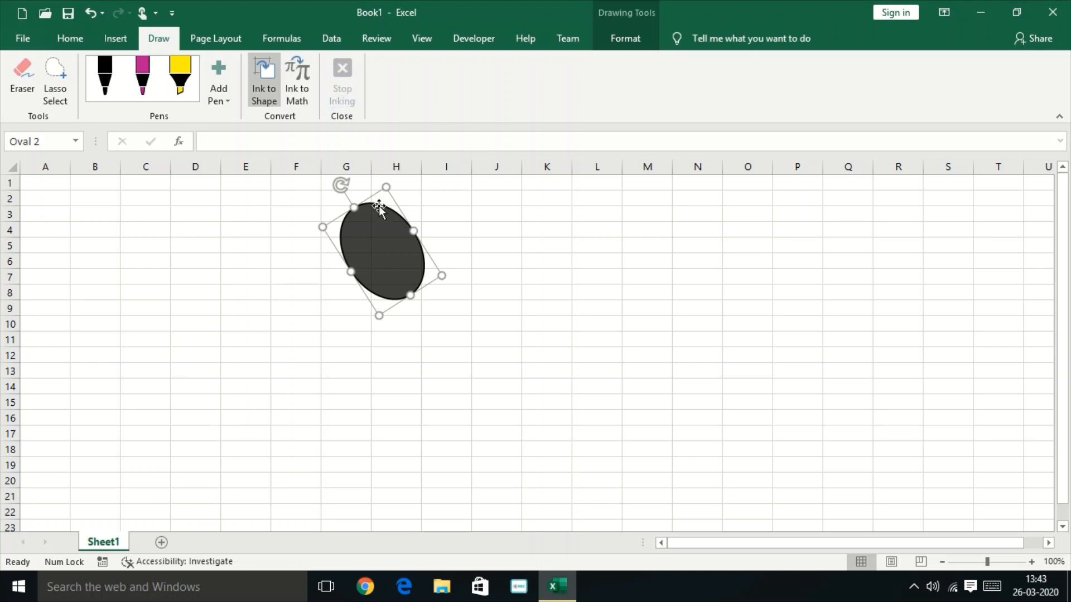
pyautogui.click(206, 309)
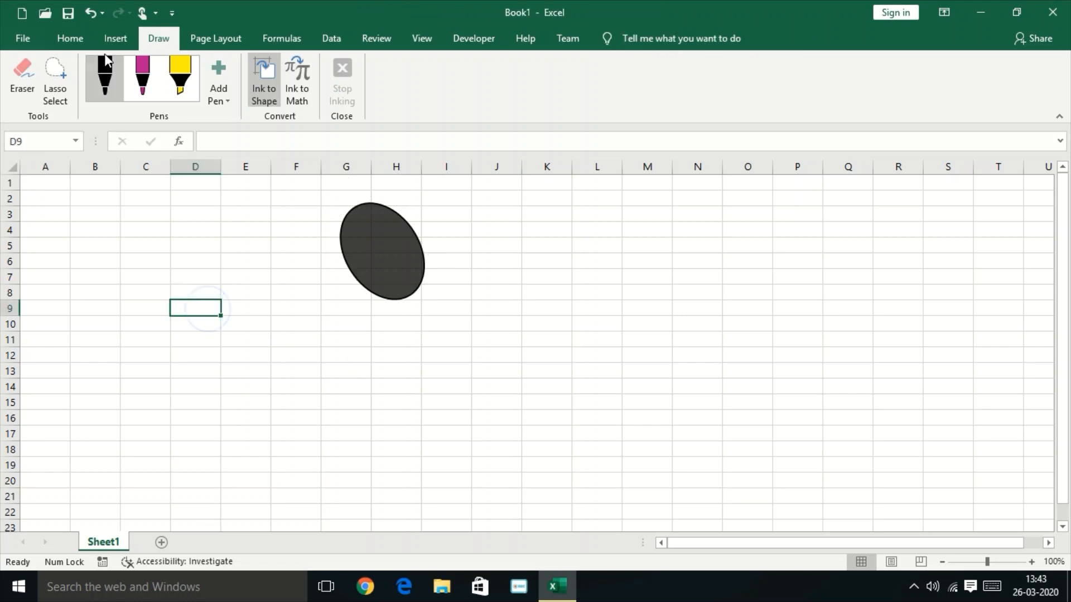
# Step: Look at the available illustration types, including Icons and the file and online sources for 3D Models
pyautogui.click(115, 40)
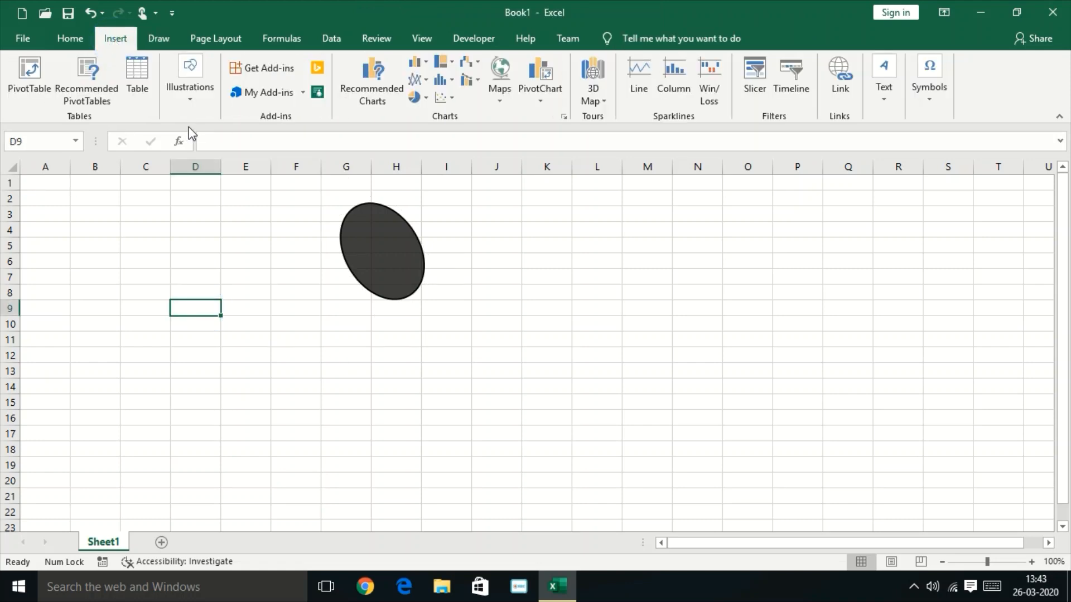
pyautogui.click(190, 106)
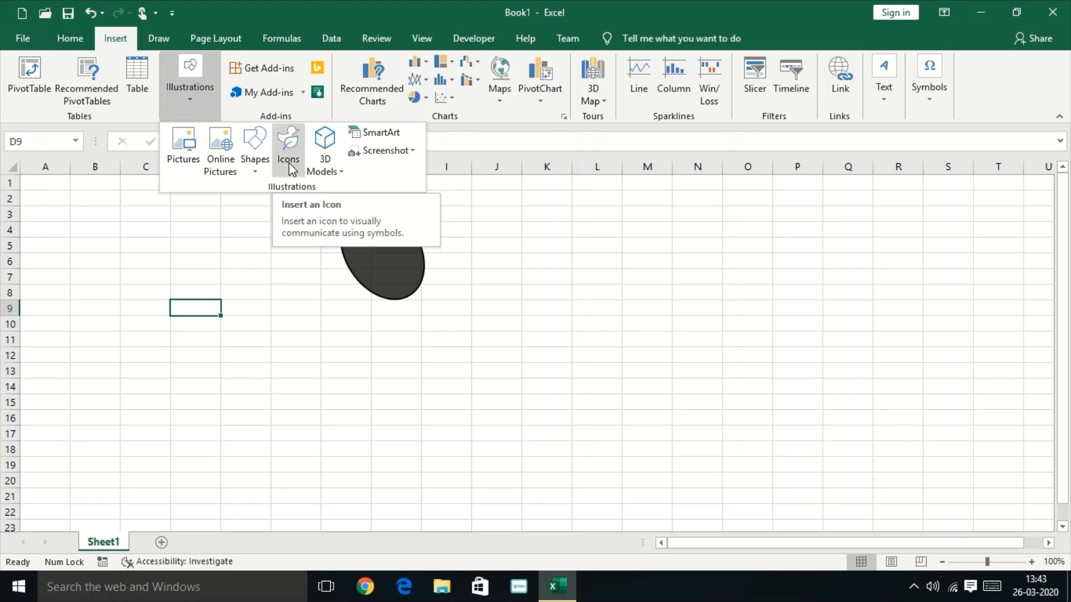
pyautogui.click(341, 174)
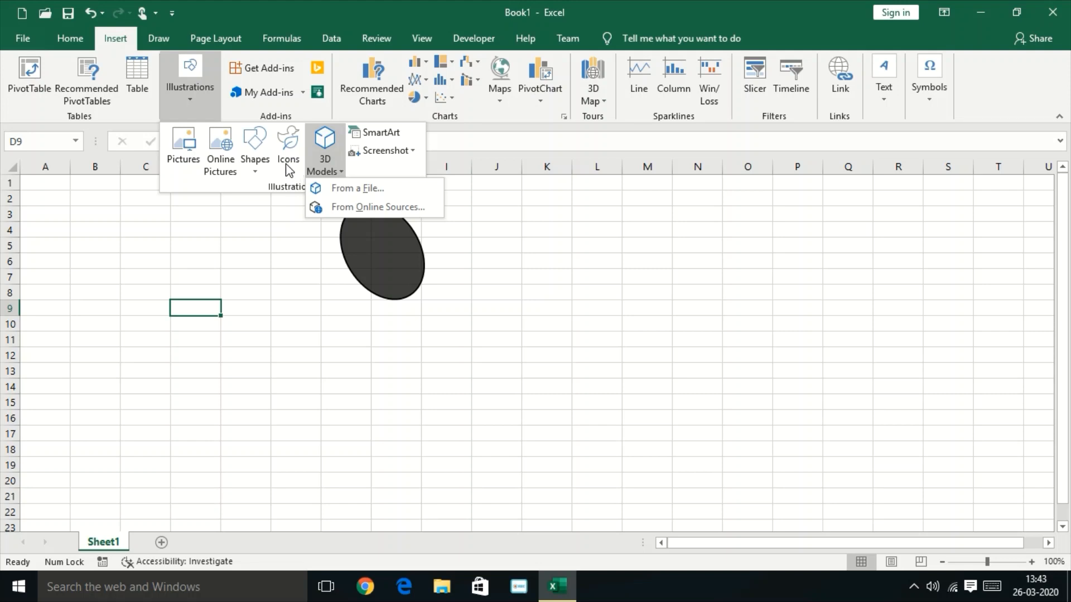
pyautogui.click(232, 363)
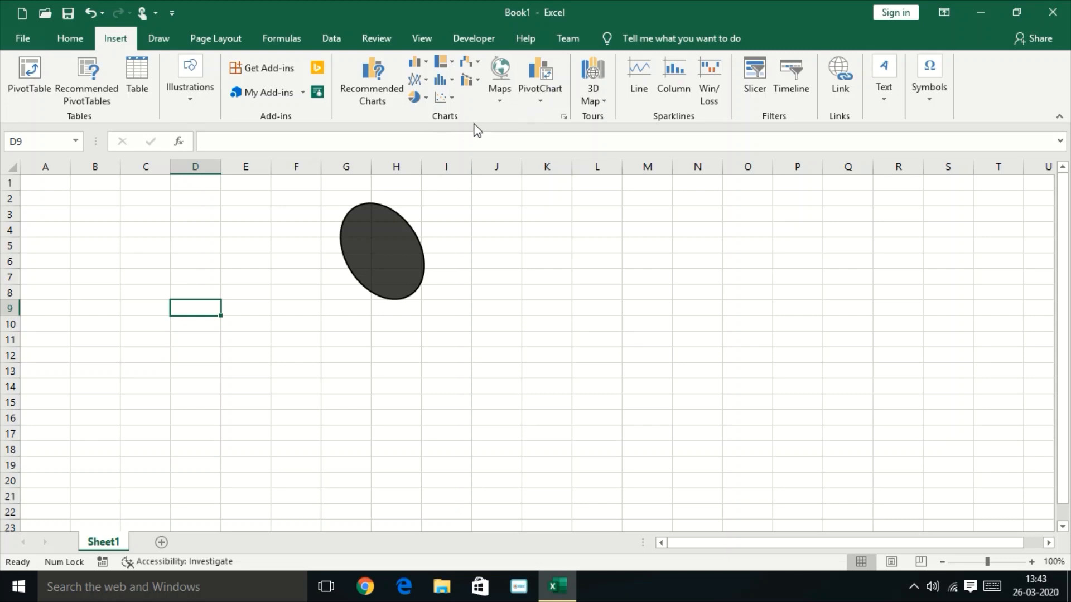
# Step: Look at the chart types available for insertion, including the Funnel chart and the Filled Map chart
pyautogui.click(482, 66)
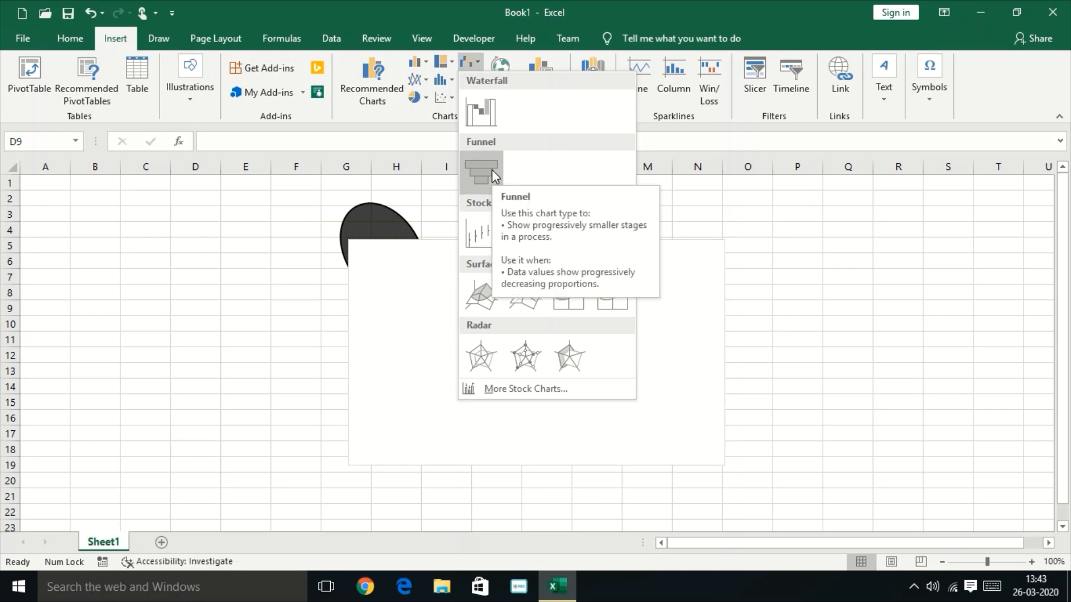
pyautogui.click(697, 309)
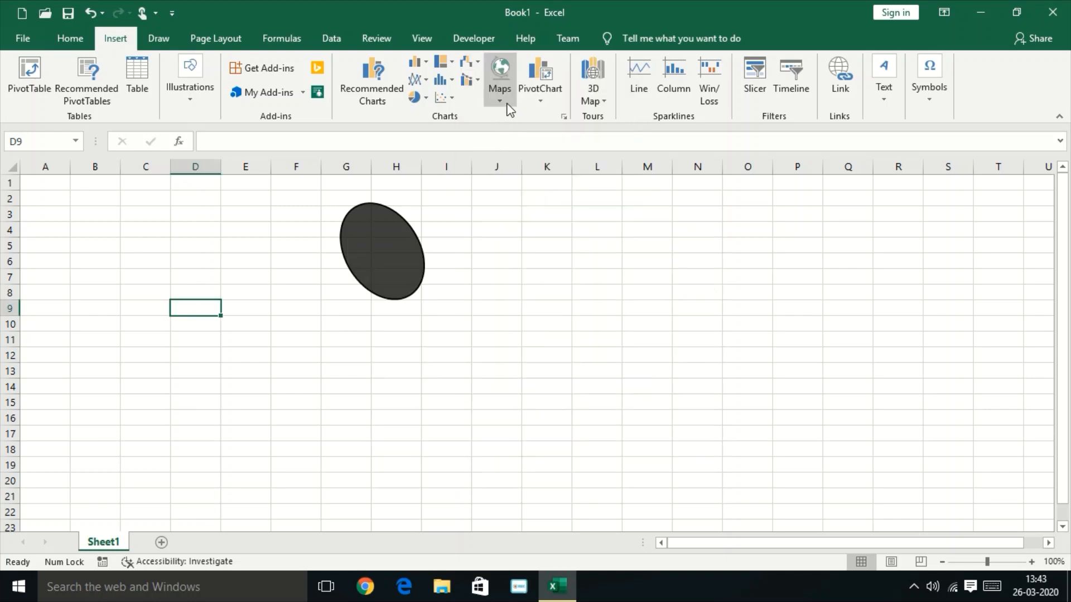
pyautogui.click(395, 401)
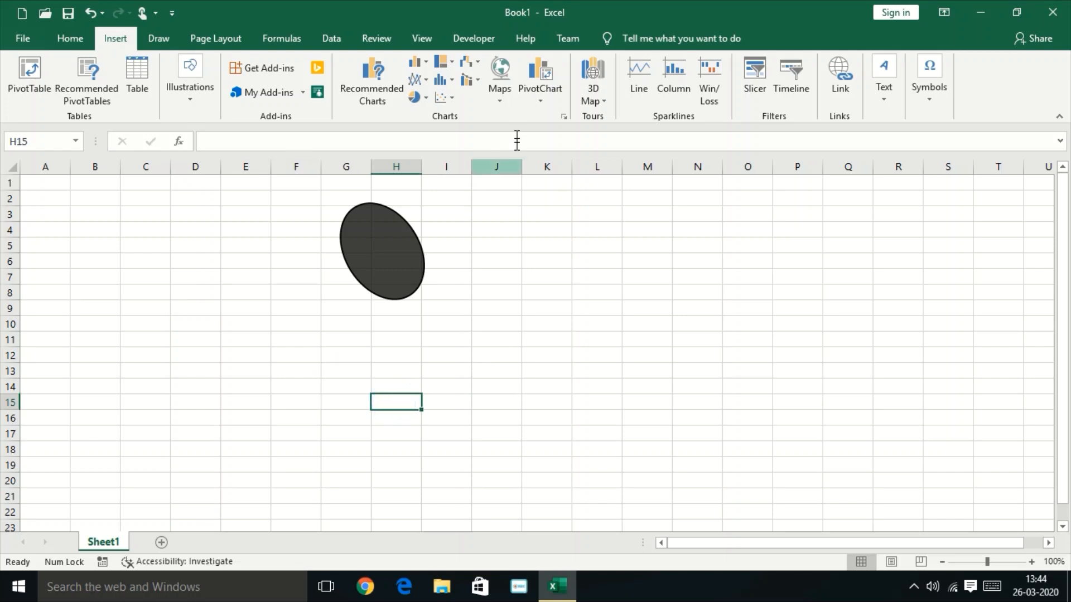
pyautogui.click(500, 106)
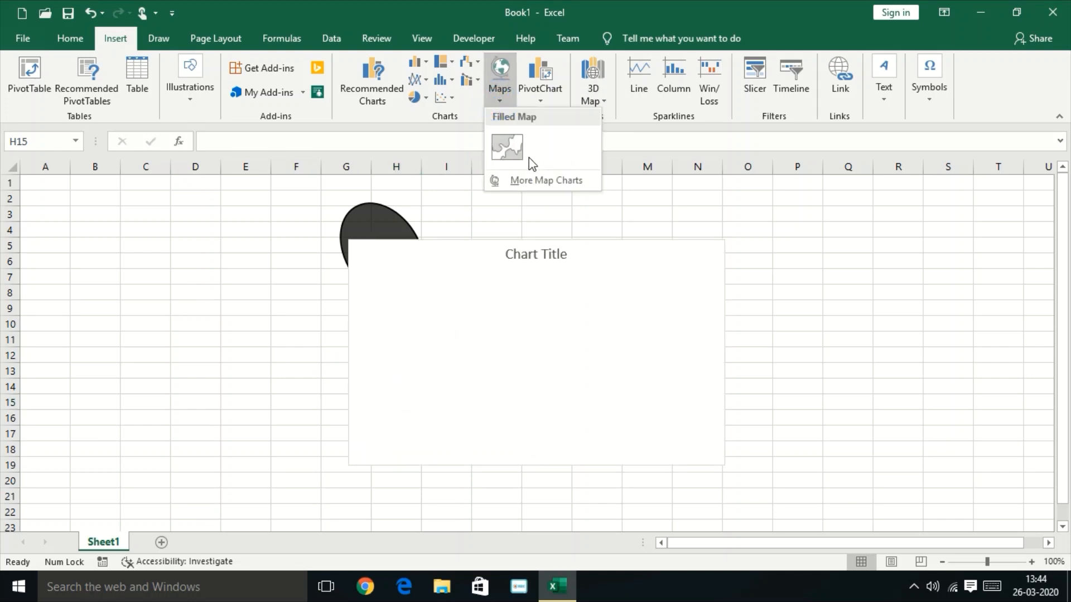
# Step: Try to open 3D Maps, declining to enable the Data Analysis add-ins
pyautogui.click(604, 101)
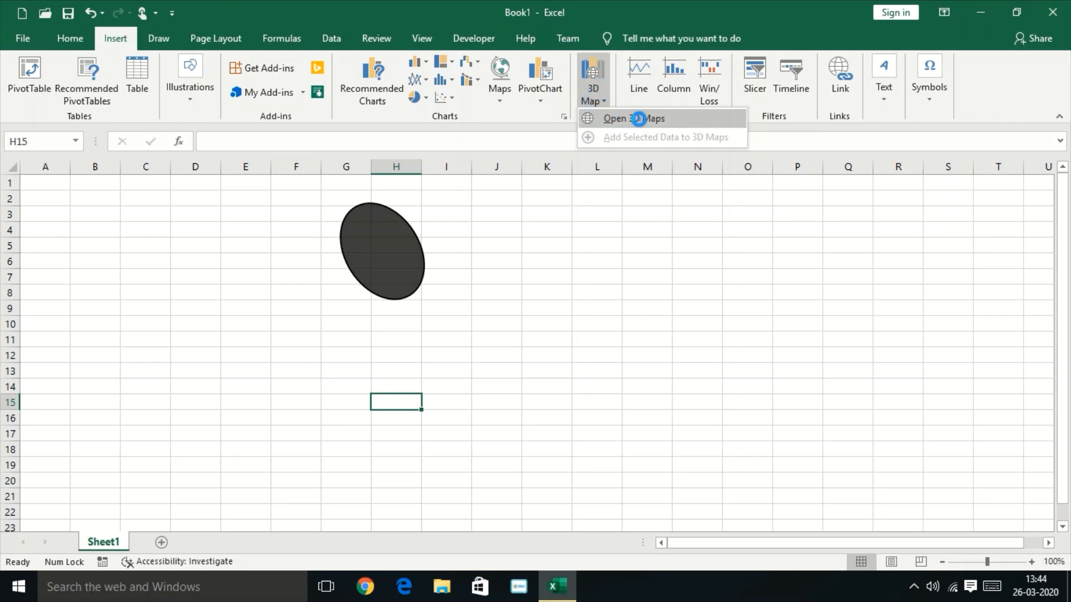
pyautogui.click(636, 118)
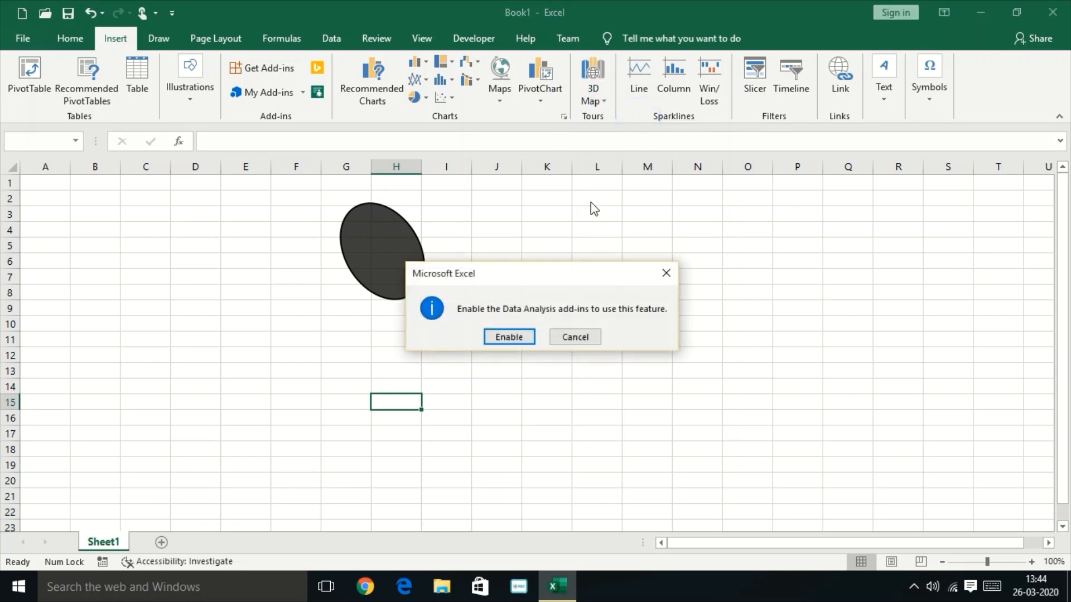
pyautogui.click(587, 340)
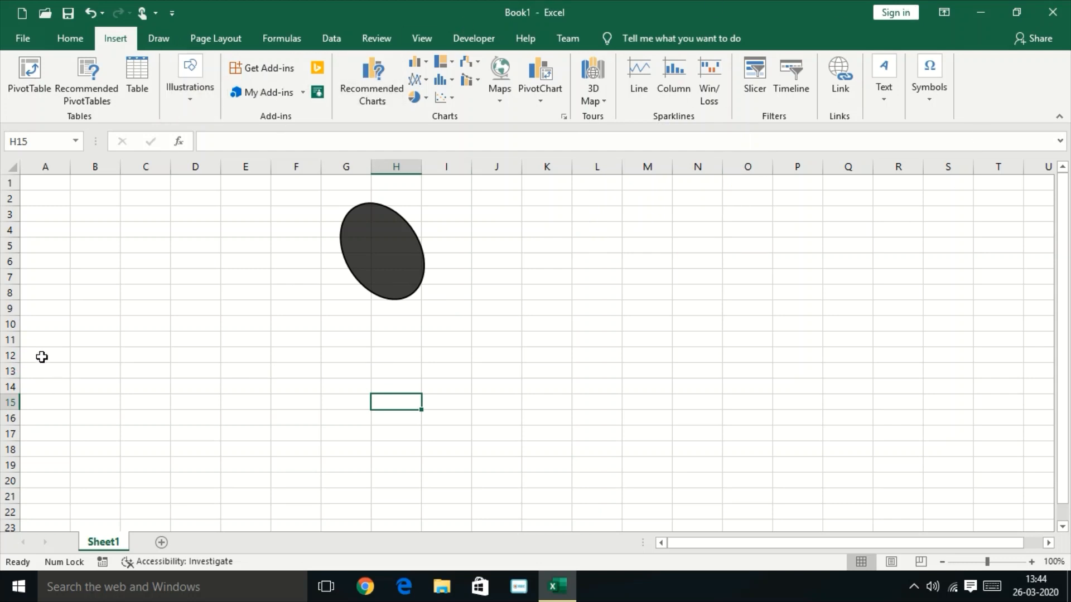
# Step: Open the recent Multiplication Tables workbook, select A1:P16 and deselect cells E8, I5, J7, L11, I14, M9 and O7 from the range
pyautogui.click(22, 38)
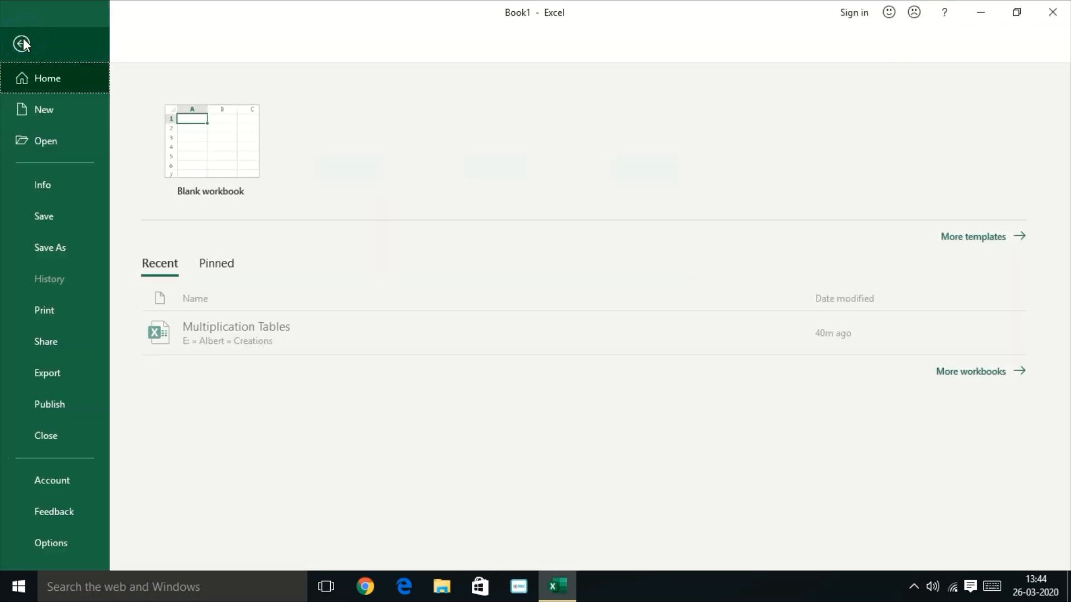
pyautogui.click(228, 342)
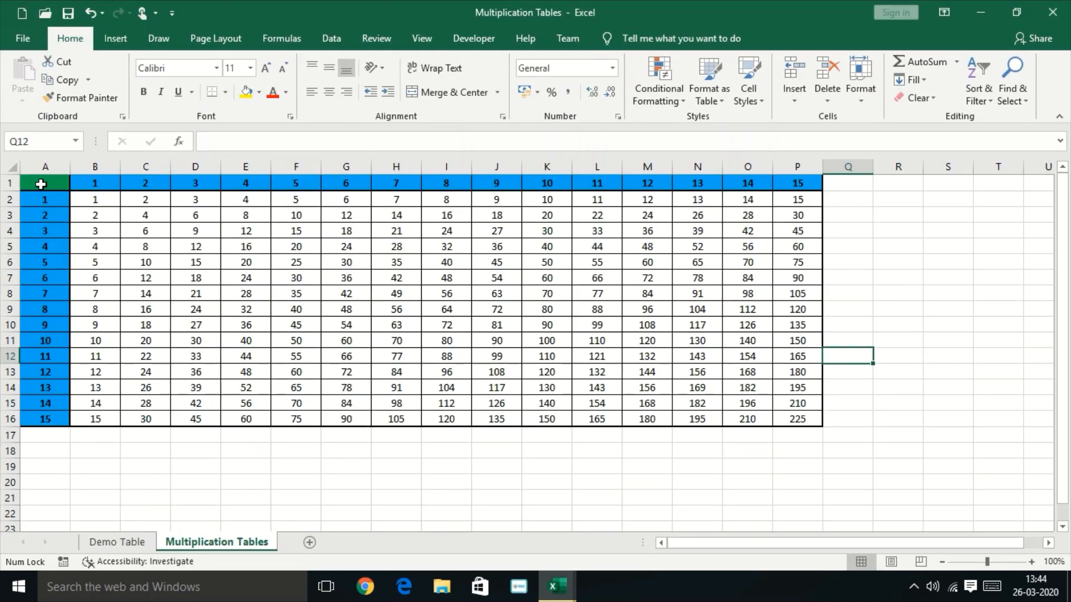
pyautogui.moveTo(41, 184); pyautogui.dragTo(807, 419)
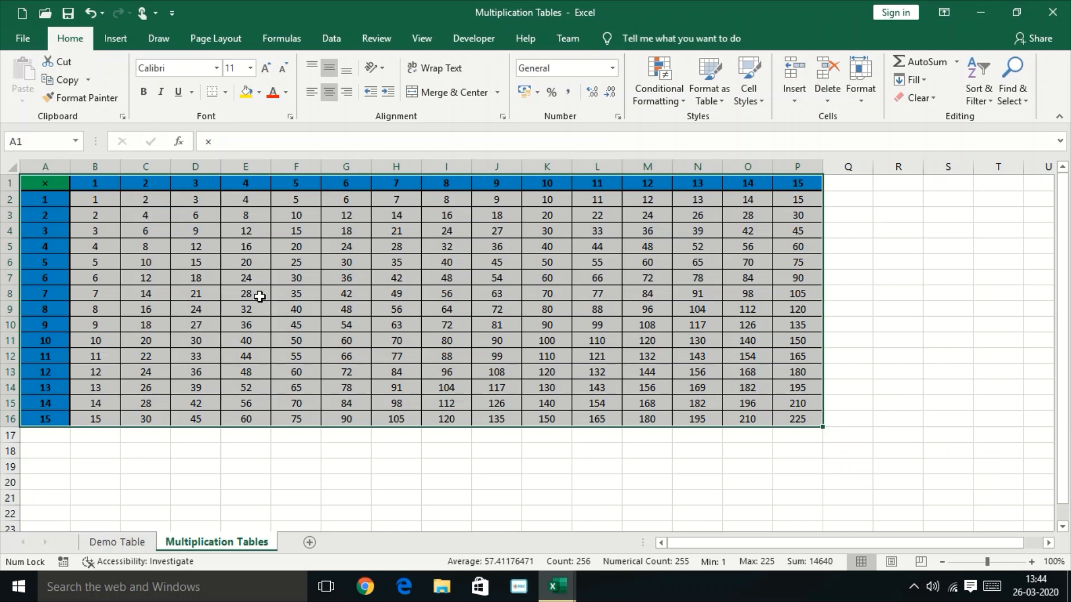
pyautogui.keyDown('ctrl'); pyautogui.click(252, 293); pyautogui.keyUp('ctrl')
pyautogui.keyDown('ctrl'); pyautogui.click(444, 246); pyautogui.keyUp('ctrl')
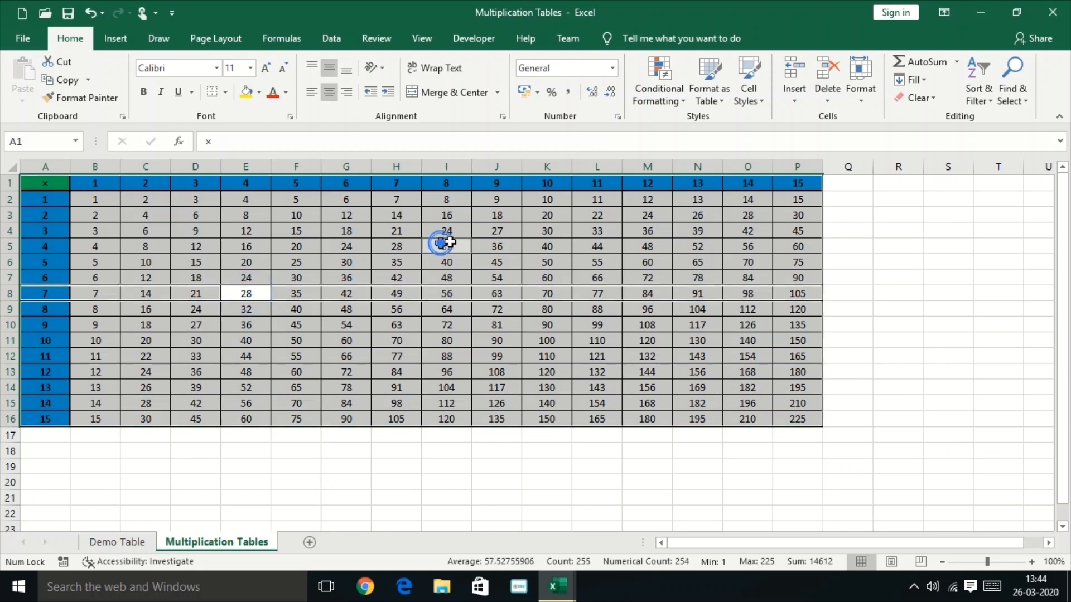
pyautogui.keyDown('ctrl'); pyautogui.click(513, 278); pyautogui.keyUp('ctrl')
pyautogui.keyDown('ctrl'); pyautogui.click(593, 341); pyautogui.keyUp('ctrl')
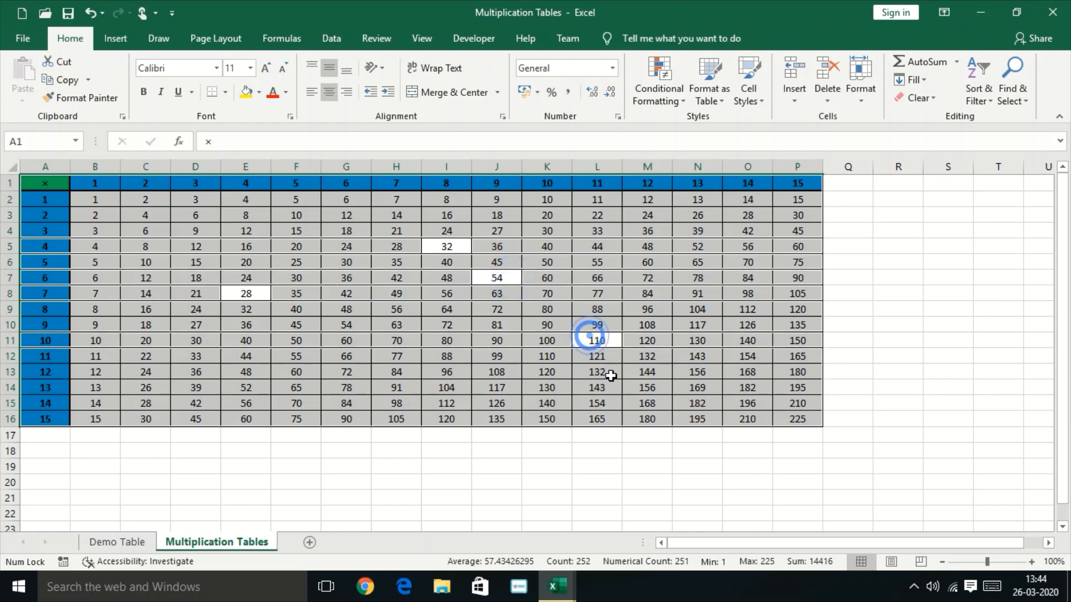
pyautogui.keyDown('ctrl'); pyautogui.click(453, 389); pyautogui.keyUp('ctrl')
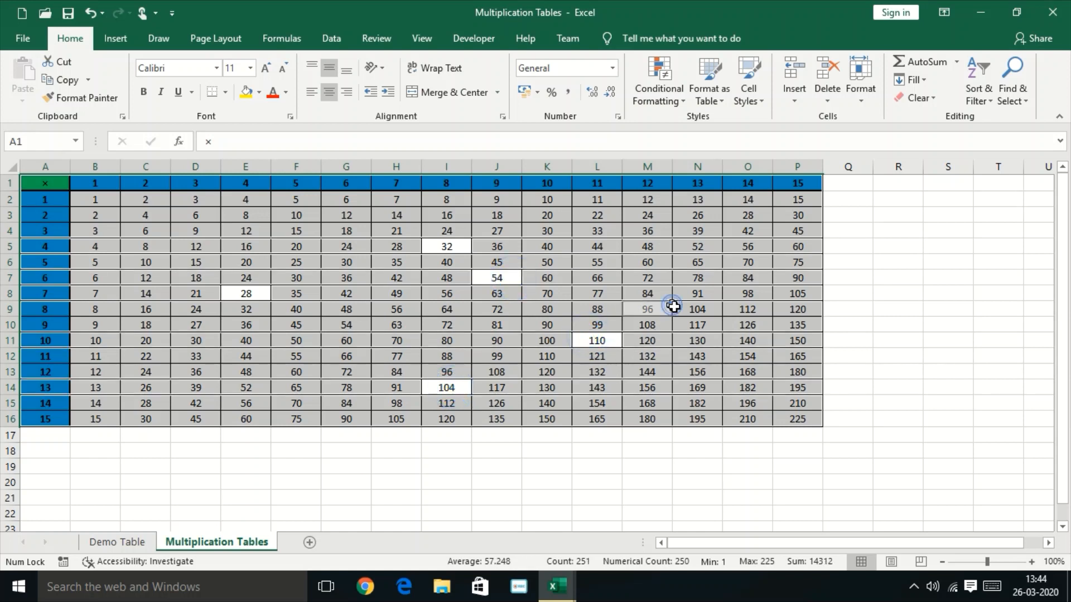
pyautogui.keyDown('ctrl'); pyautogui.click(667, 307); pyautogui.keyUp('ctrl')
pyautogui.keyDown('ctrl'); pyautogui.click(745, 279); pyautogui.keyUp('ctrl')
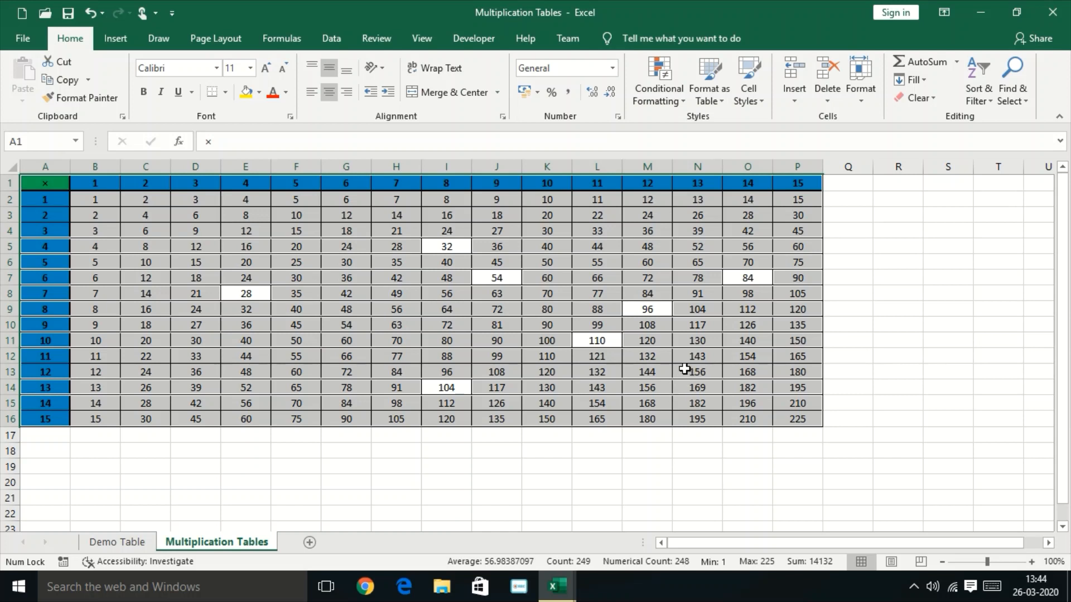
# Step: Close the Multiplication Tables workbook and Book1, discarding the changes to Book1
pyautogui.click(20, 42)
pyautogui.click(21, 43)
pyautogui.click(1053, 12)
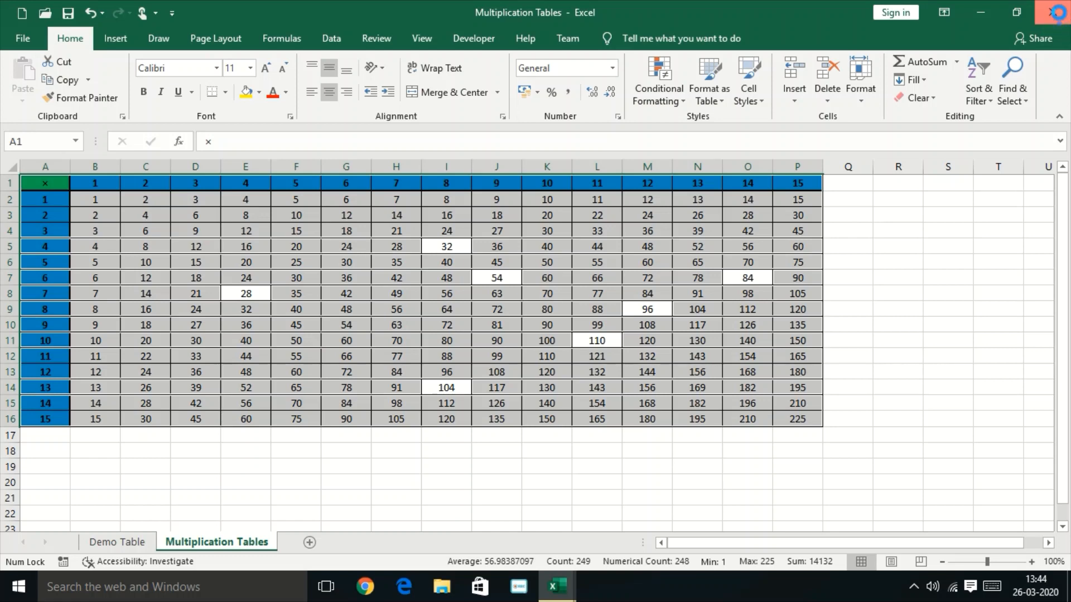
pyautogui.click(1055, 17)
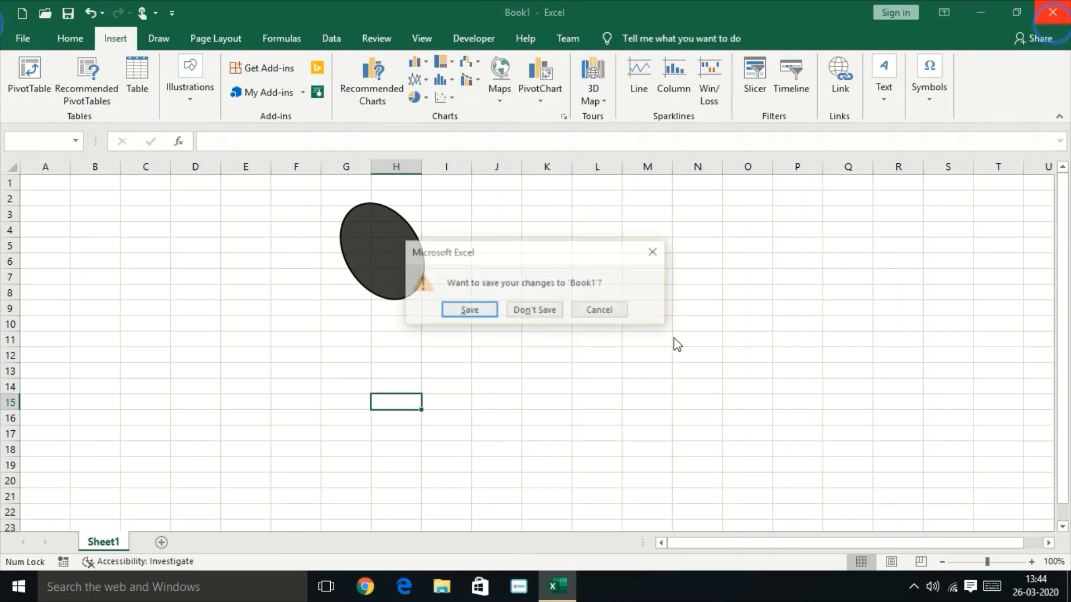
pyautogui.click(527, 312)
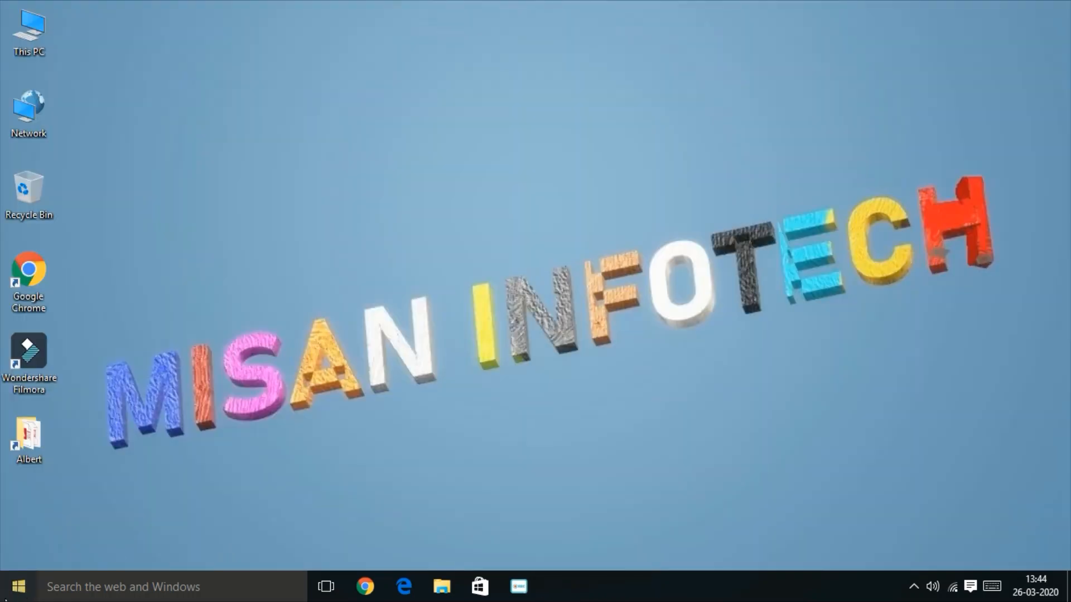
# Step: Switch to PowerPoint from the Microsoft Office 2019 apps and create a blank presentation
pyautogui.click(12, 596)
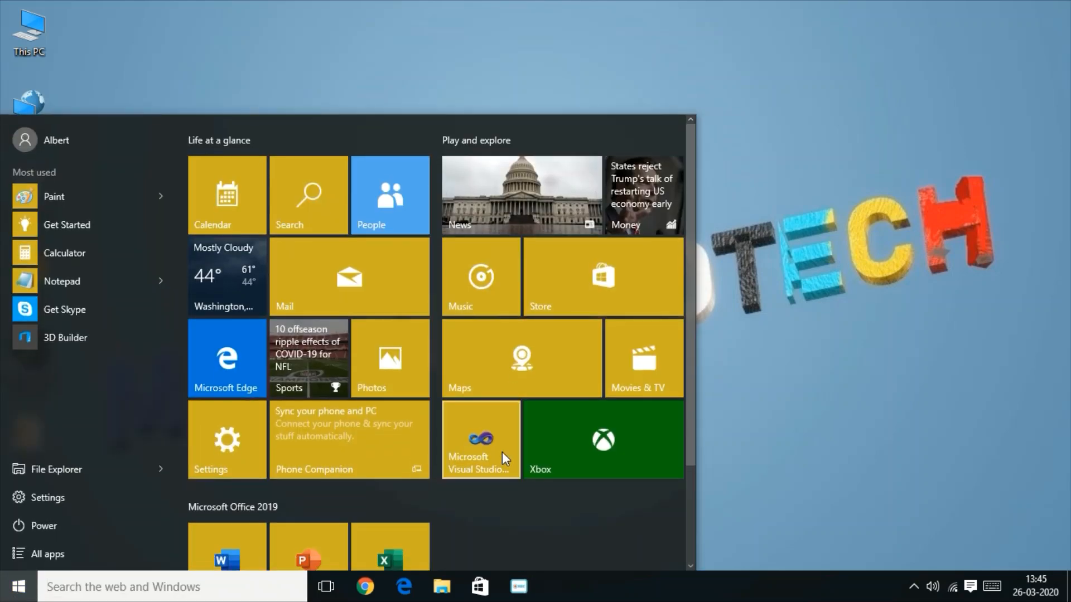
pyautogui.moveTo(691, 447); pyautogui.dragTo(690, 559)
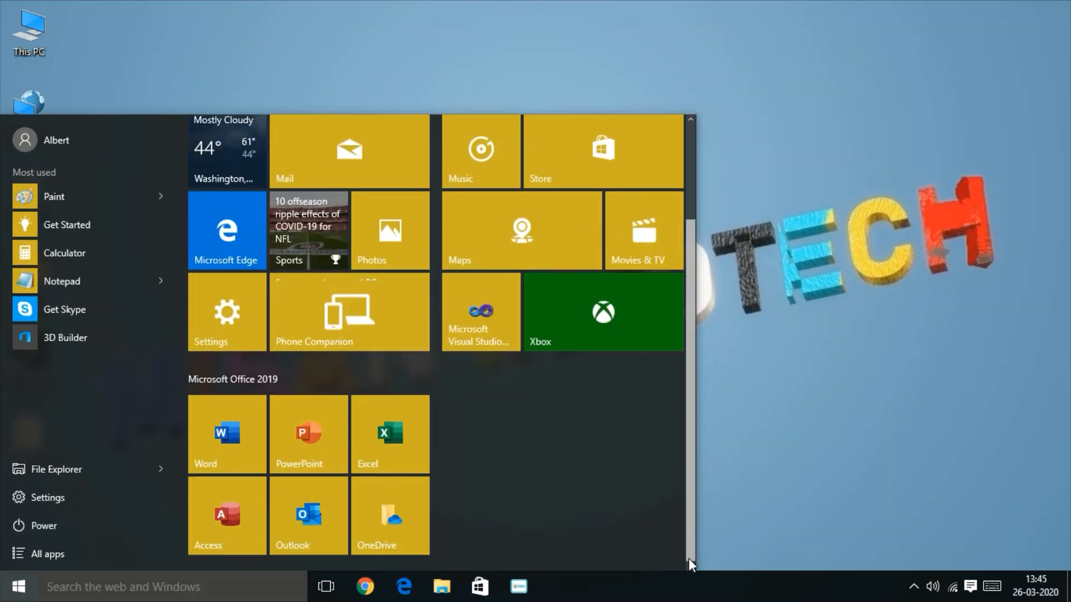
pyautogui.click(309, 444)
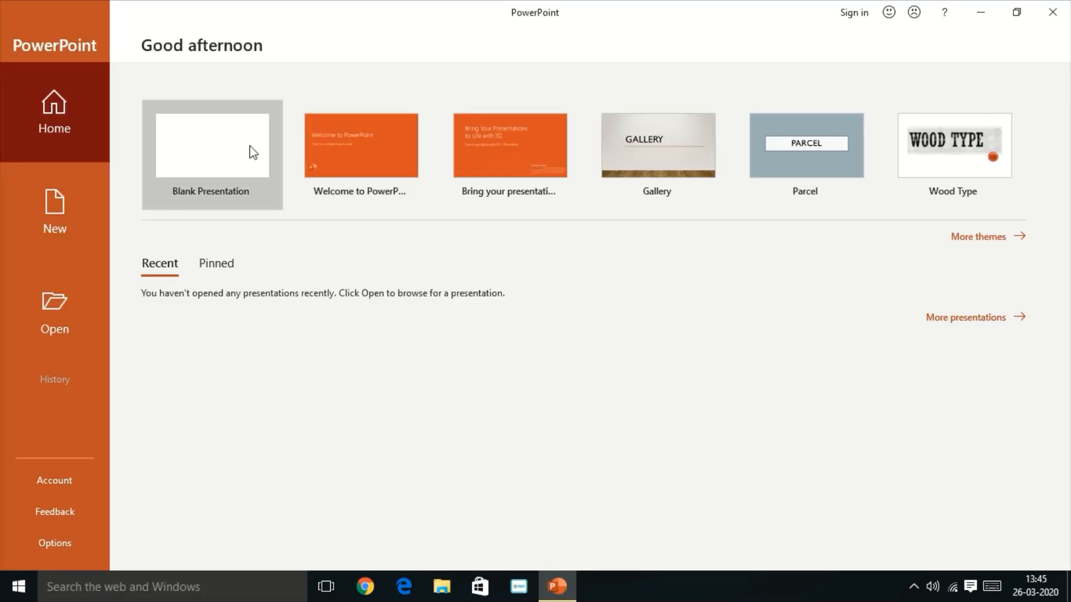
pyautogui.click(202, 158)
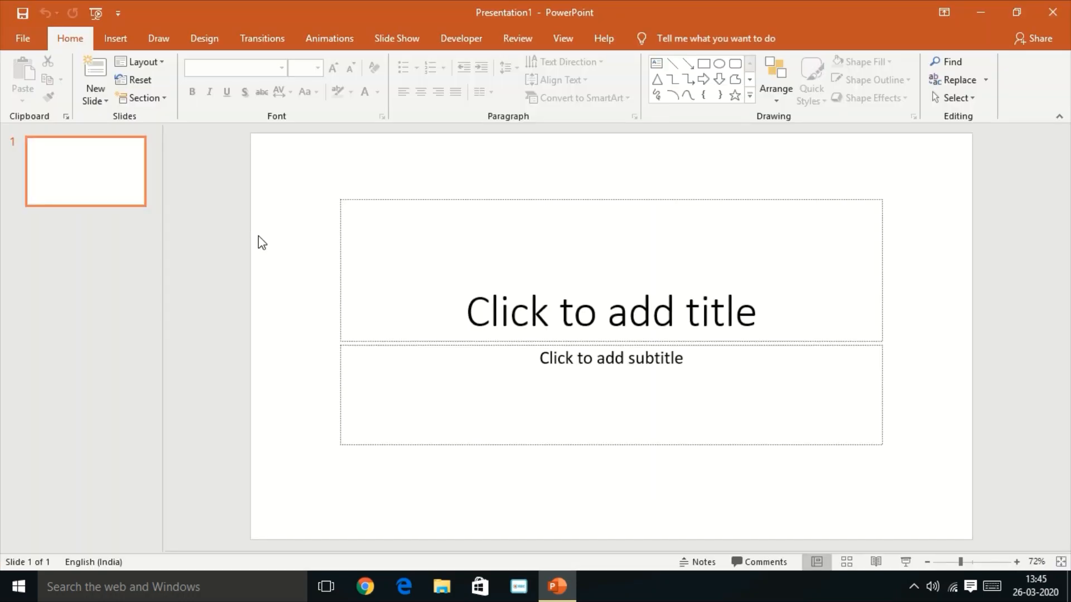
# Step: Set the video export quality to Ultra HD (4K) and return to the slide without creating the video
pyautogui.click(22, 38)
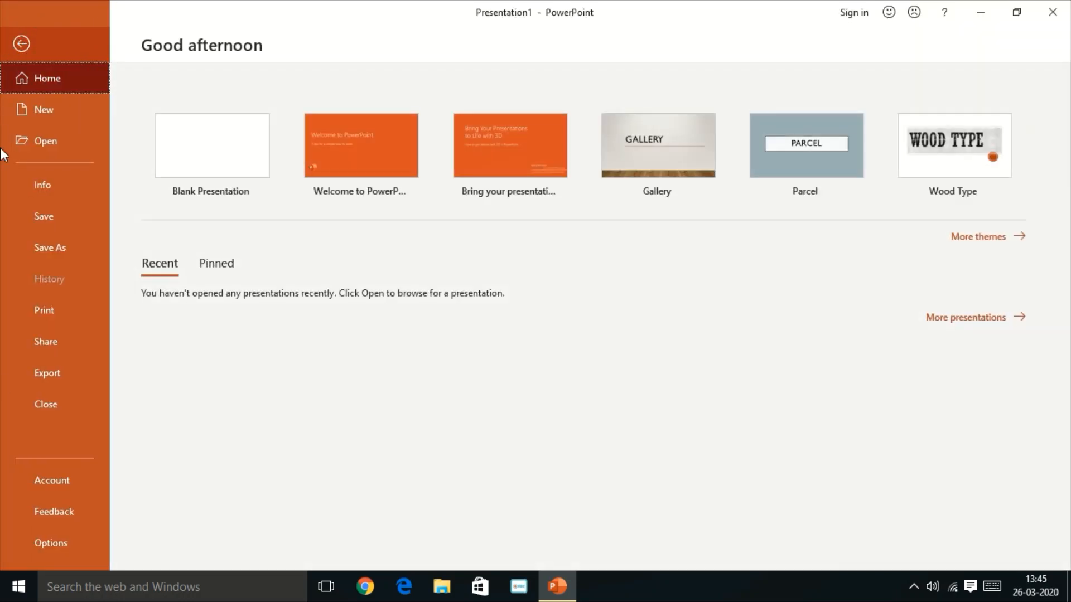
pyautogui.click(56, 377)
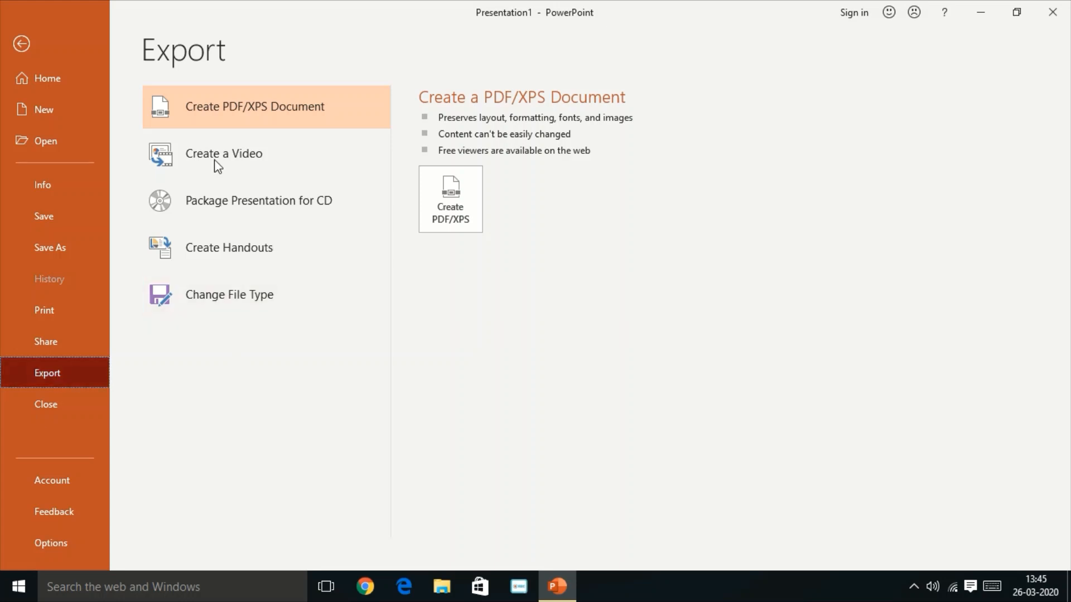
pyautogui.click(264, 166)
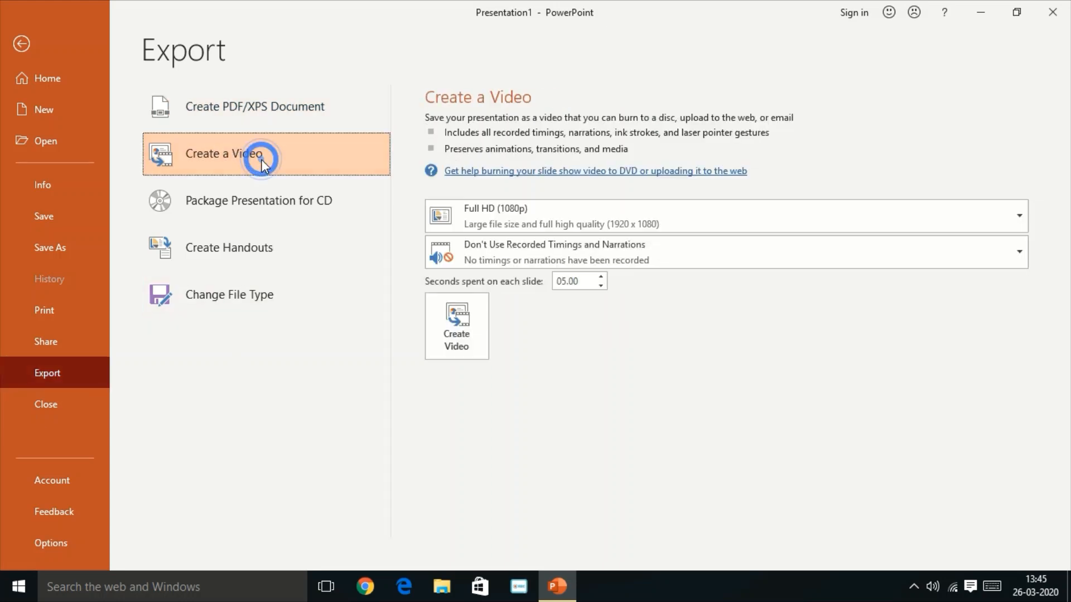
pyautogui.click(617, 227)
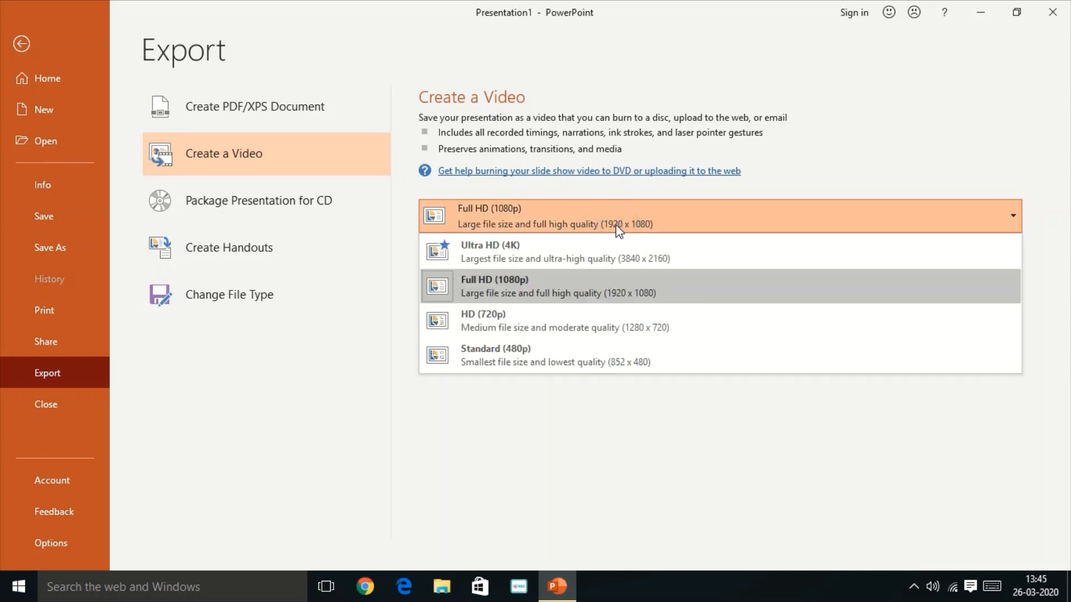
pyautogui.click(562, 252)
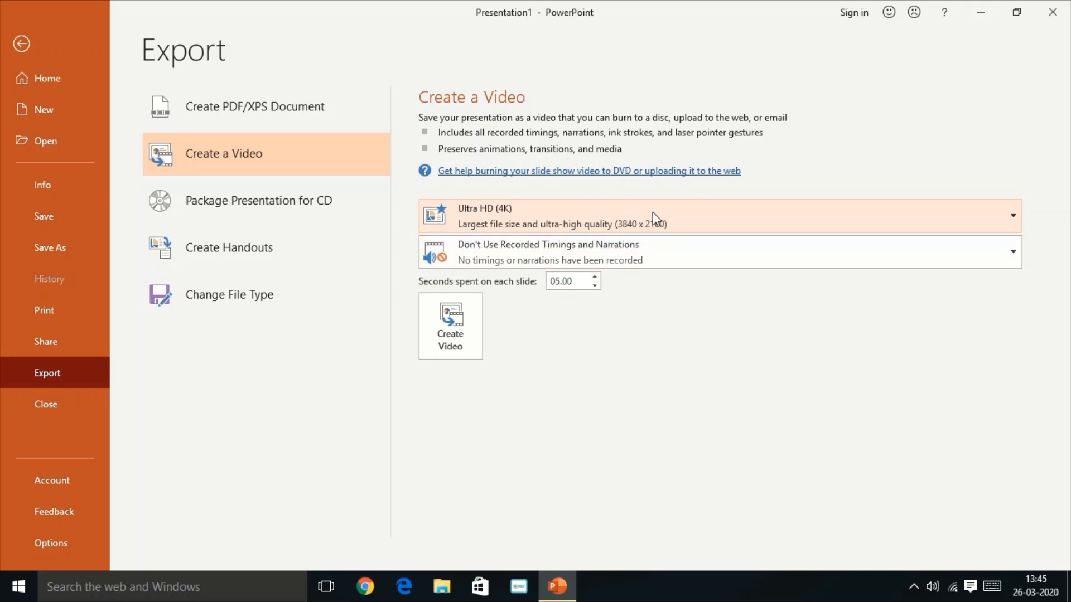
pyautogui.click(15, 43)
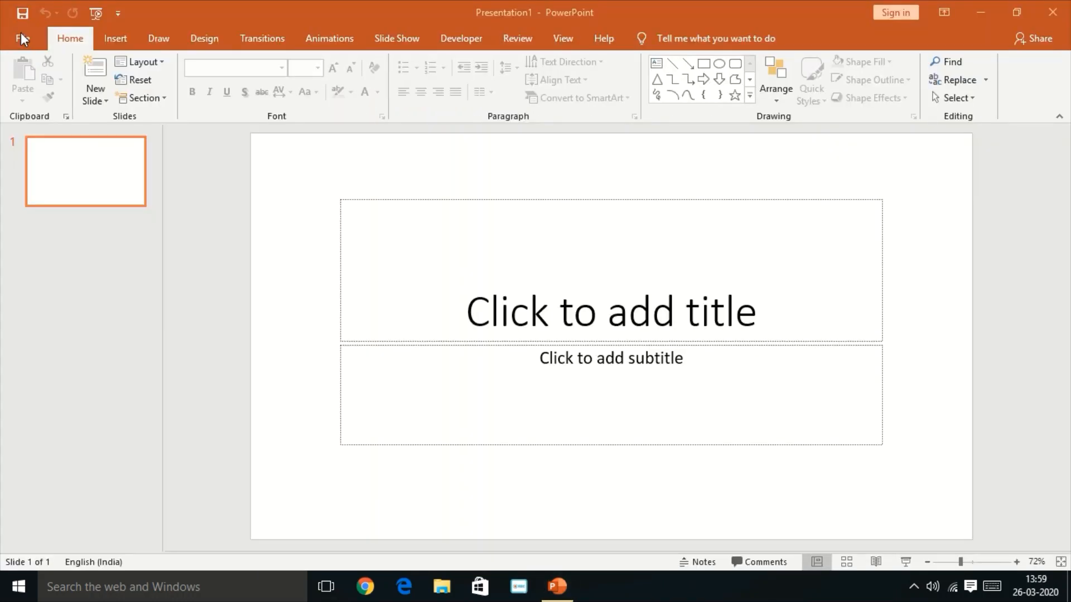